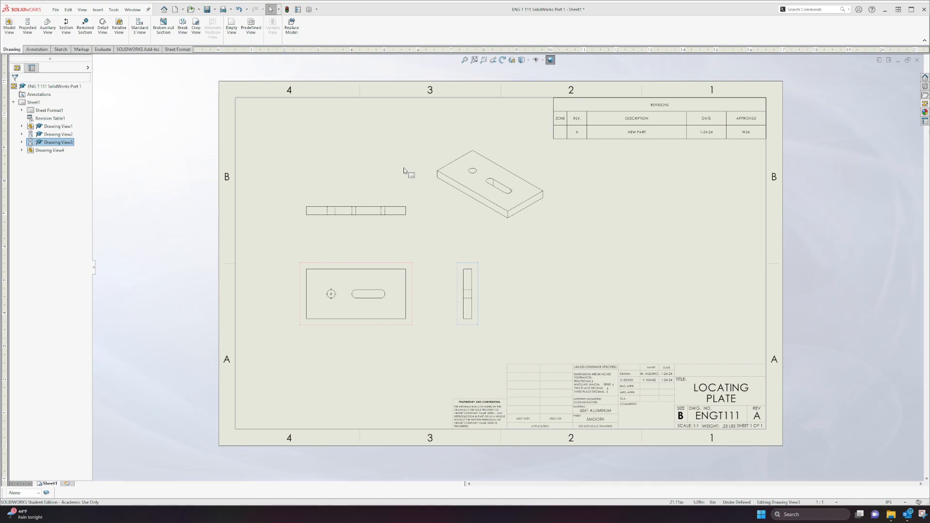
Step: Move the front view slightly up and the isometric view slightly down on the sheet to adjust their spacing
scroll(692, 403, down, 3)
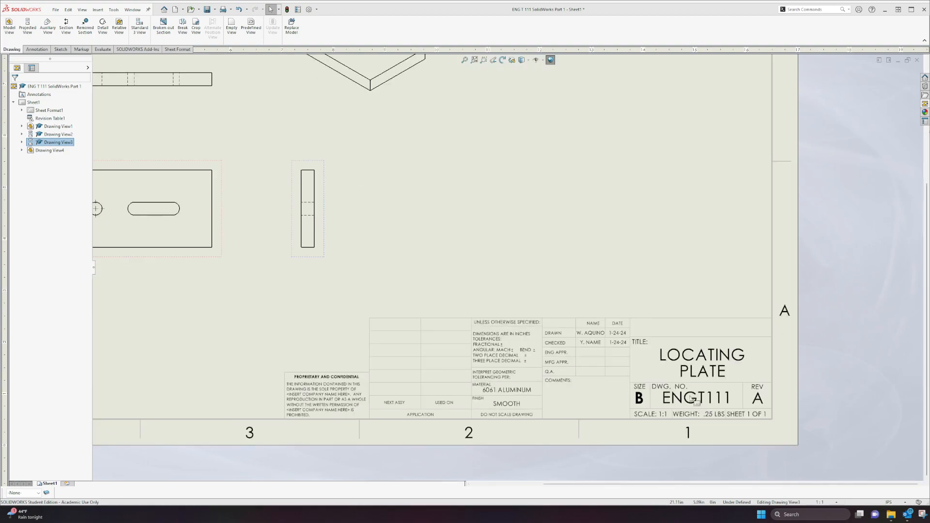
scroll(535, 177, up, 6)
scroll(533, 184, down, 5)
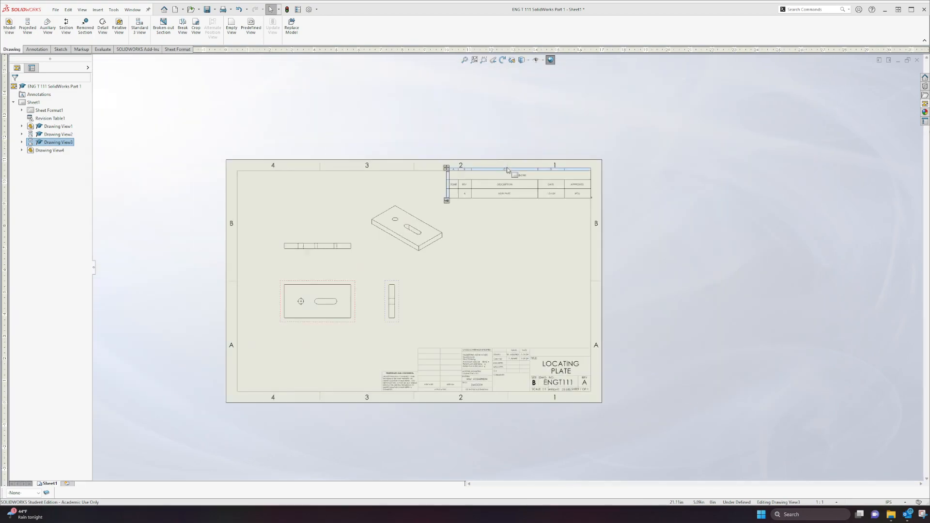
scroll(511, 303, up, 3)
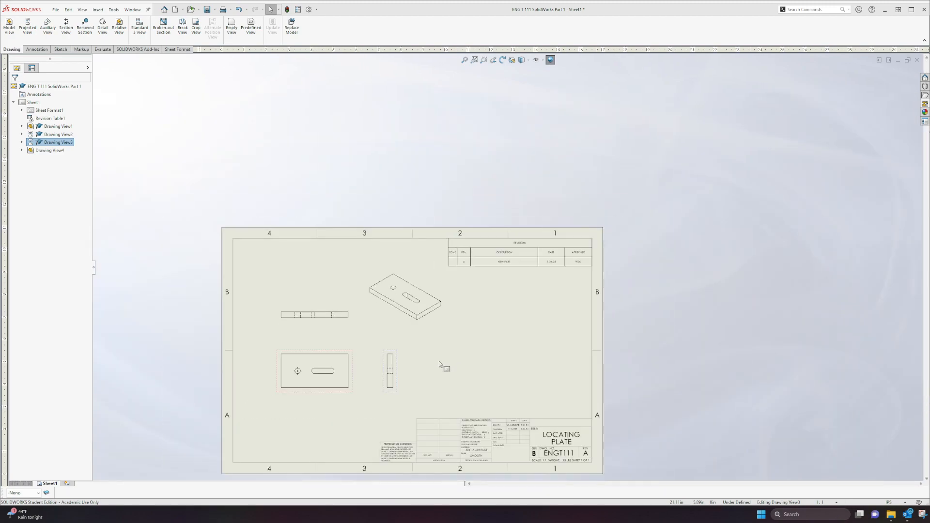
mouse_move(353, 373)
mouse_down()
mouse_move(364, 374)
mouse_move(357, 369)
mouse_up()
click(405, 307)
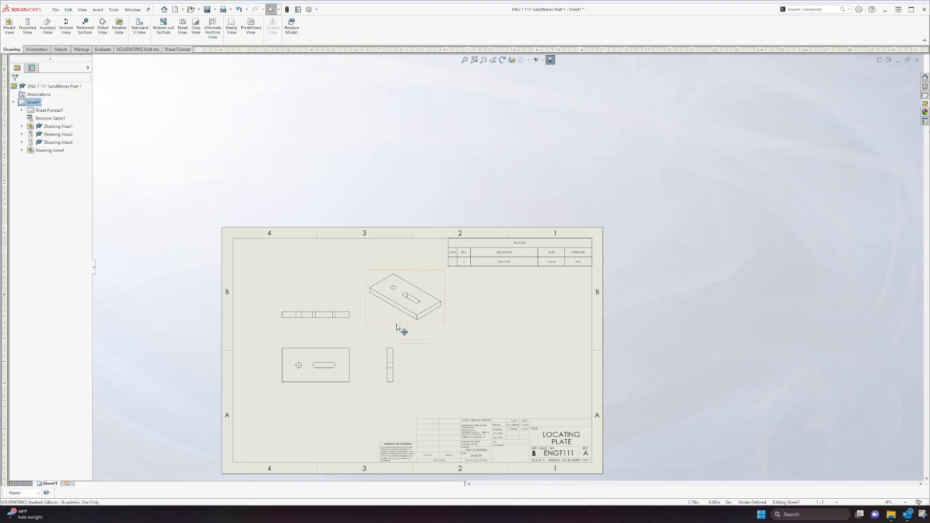
drag(399, 329, 394, 331)
click(461, 345)
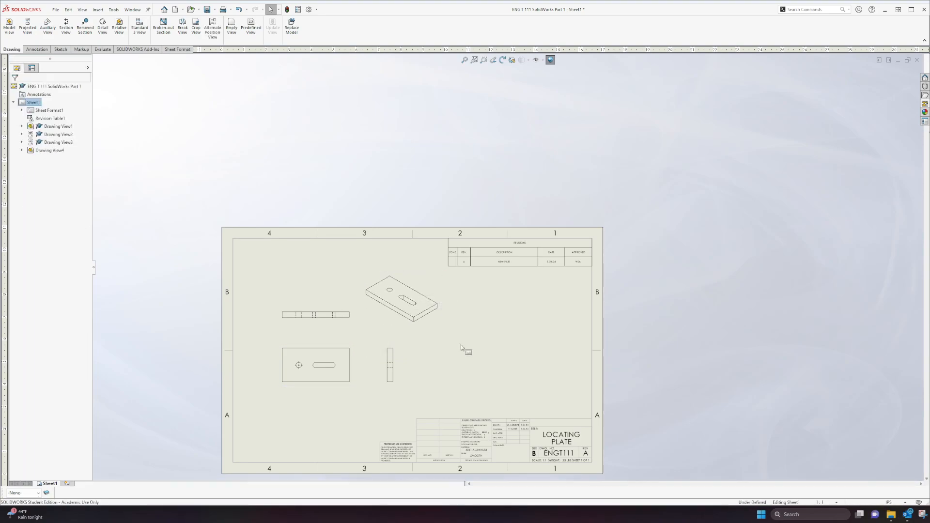
scroll(322, 357, down, 3)
scroll(395, 350, down, 2)
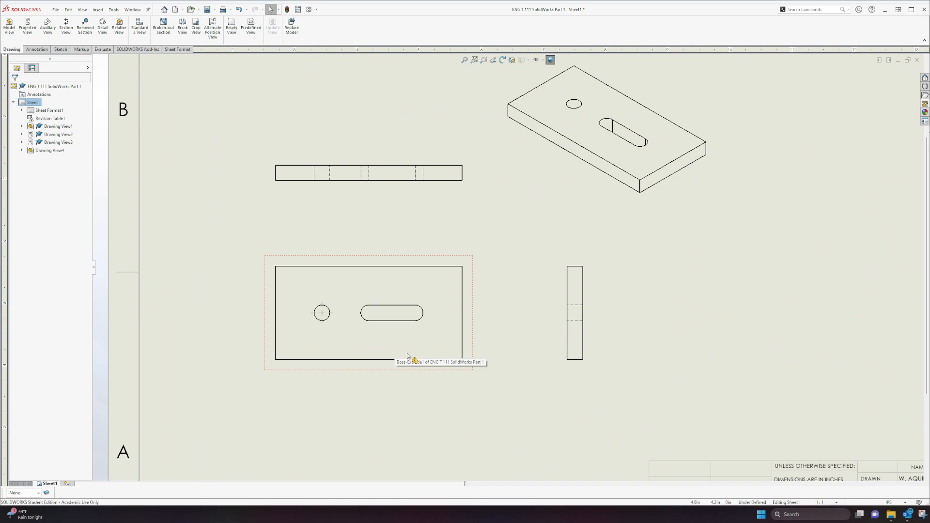
scroll(460, 230, up, 2)
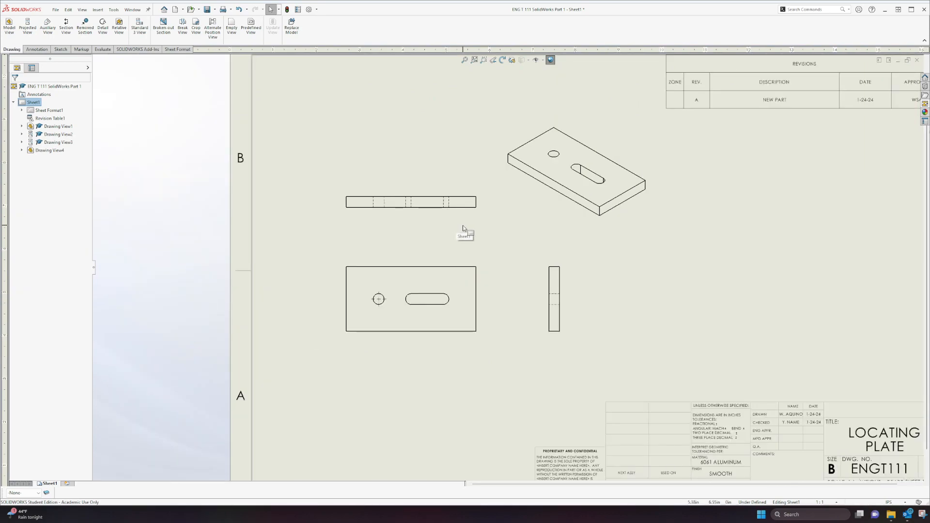
scroll(457, 229, up, 2)
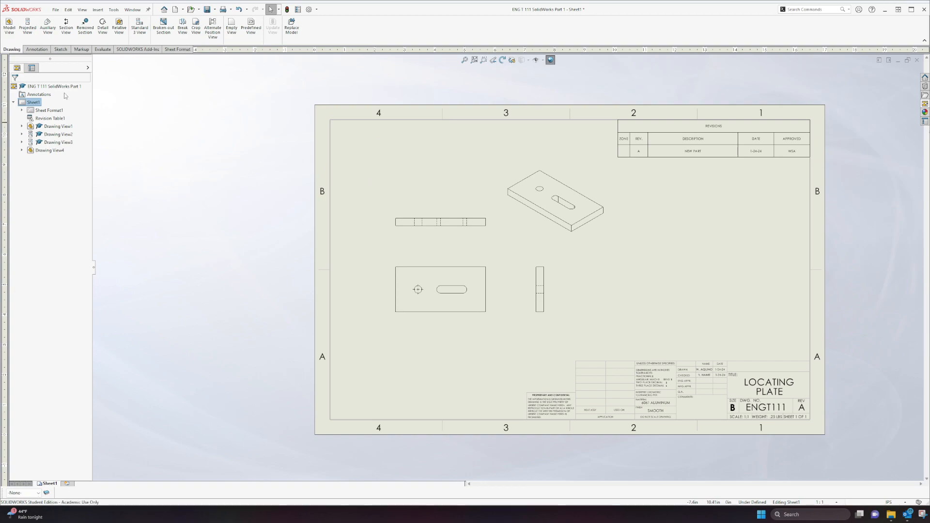
click(37, 49)
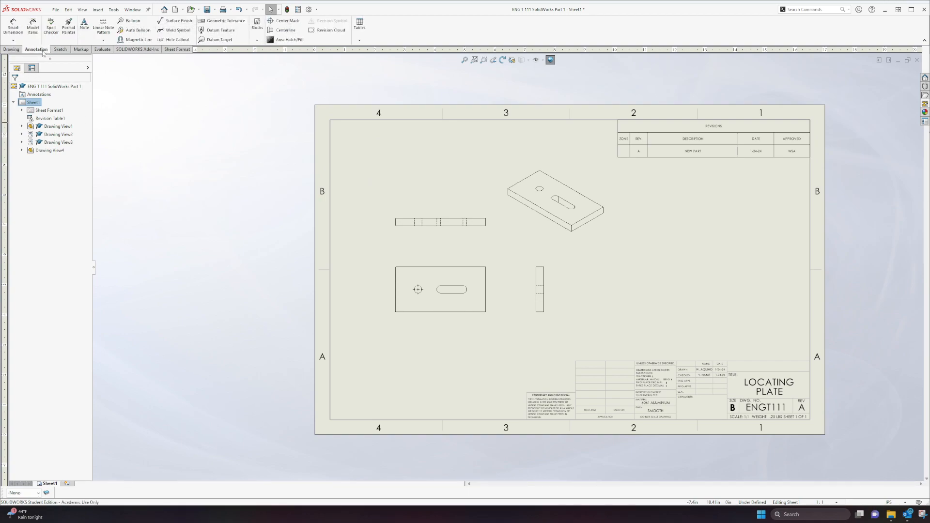
click(60, 49)
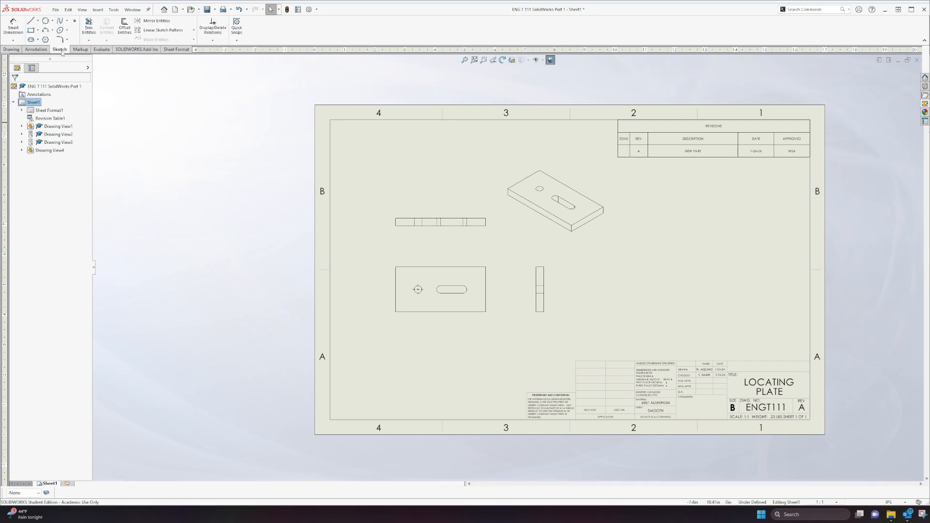
click(37, 50)
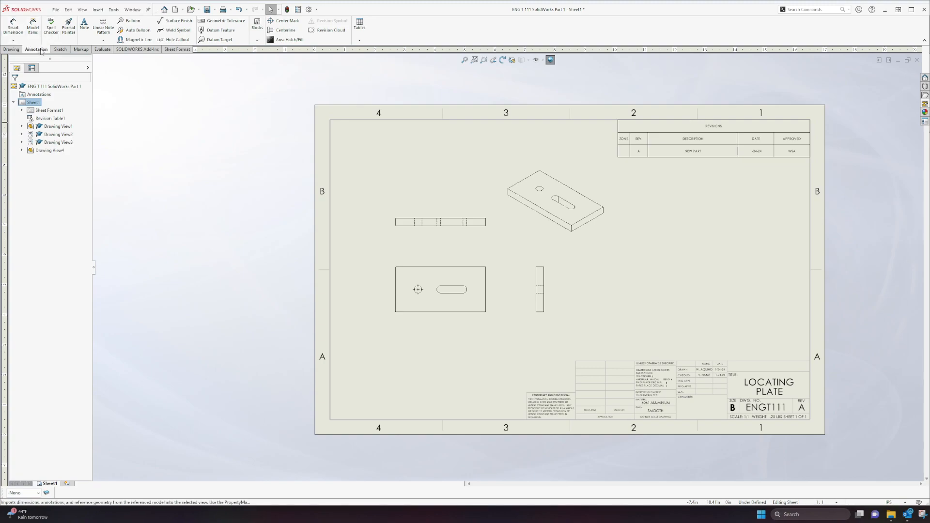
click(63, 50)
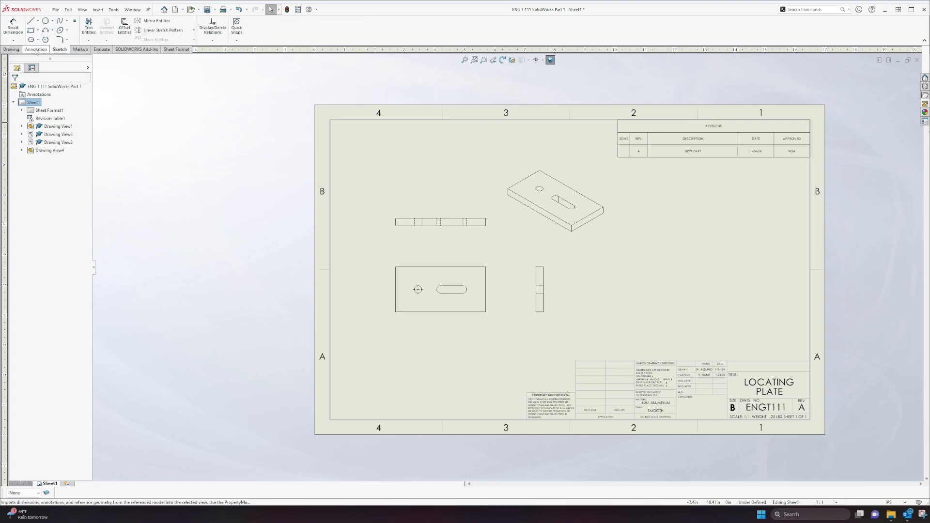
click(37, 49)
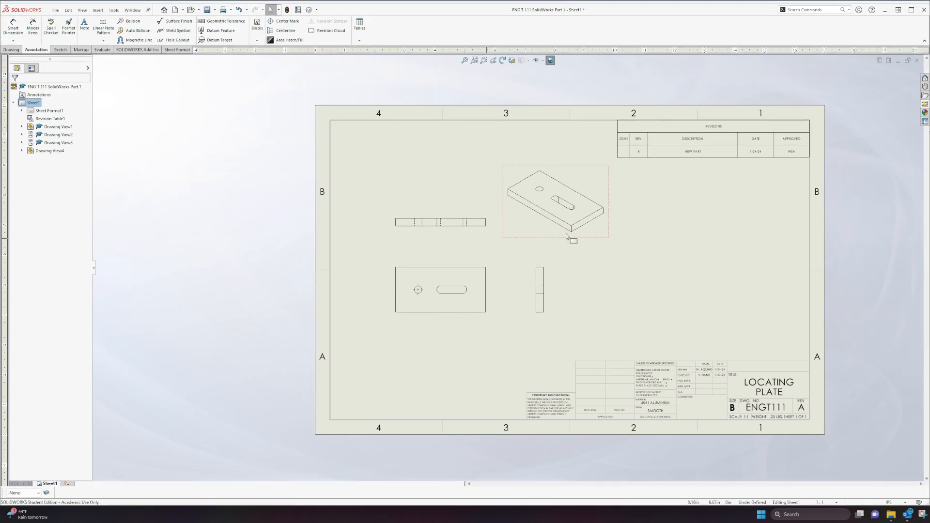
click(351, 187)
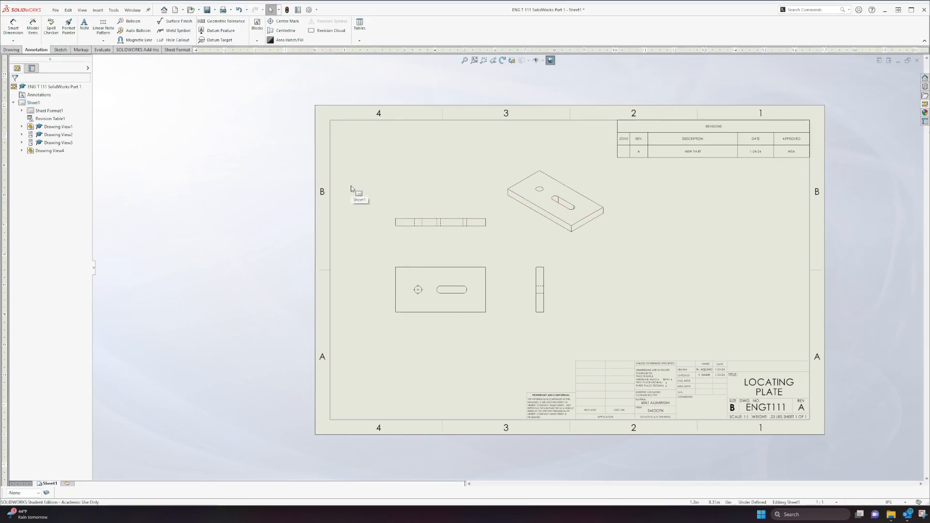
Step: Add Smart Dimensions for the plate's overall length below the front view and its height beside the left edge
click(16, 32)
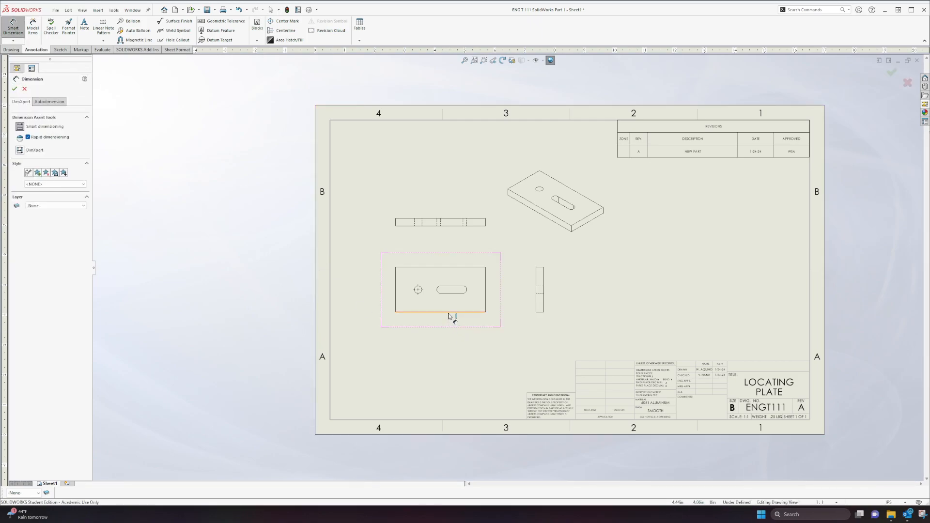
click(448, 313)
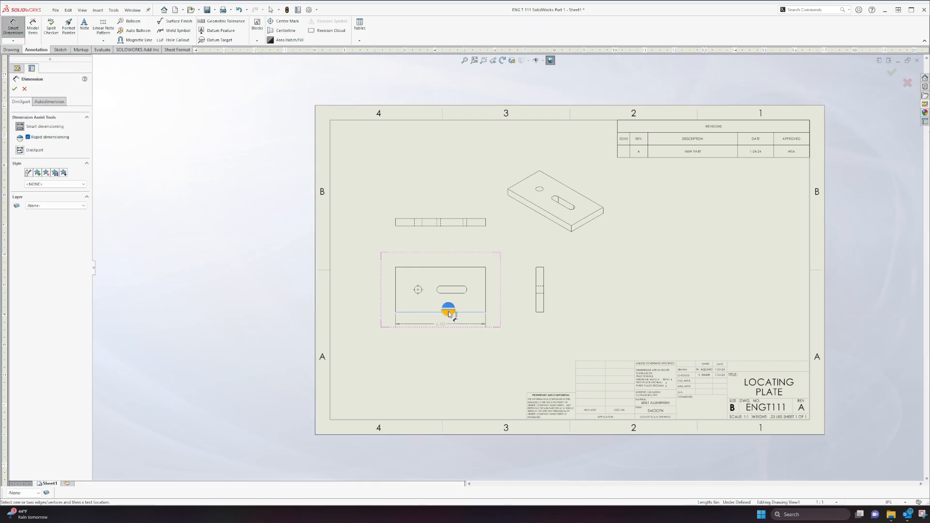
click(441, 337)
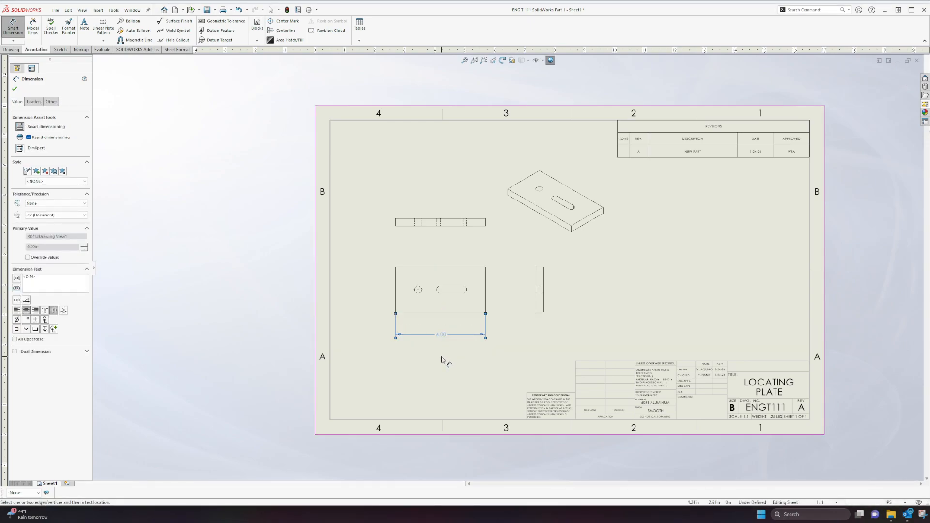
key(Escape)
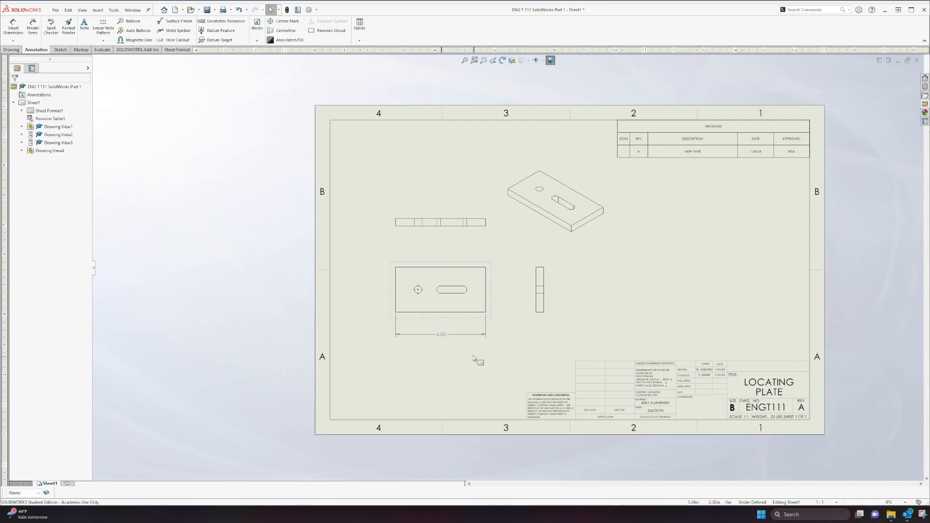
click(13, 27)
click(396, 293)
click(378, 291)
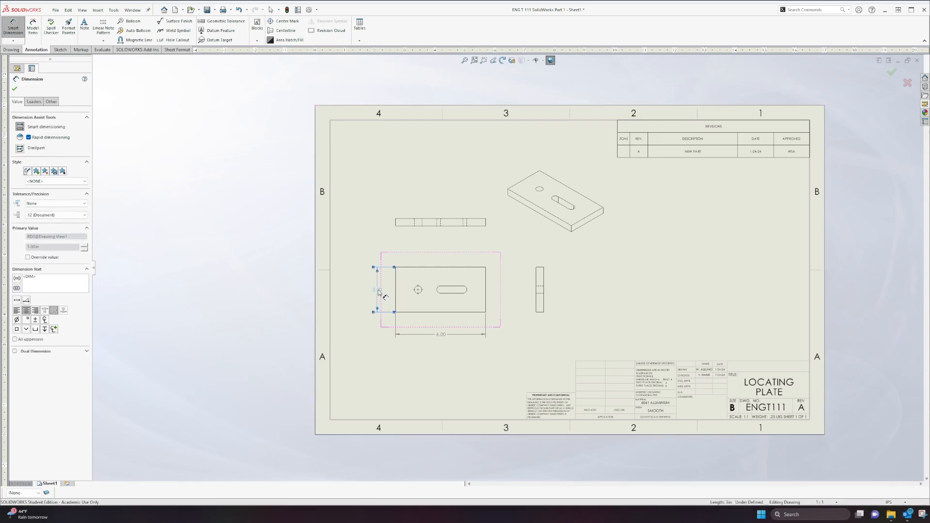
key(Escape)
click(13, 26)
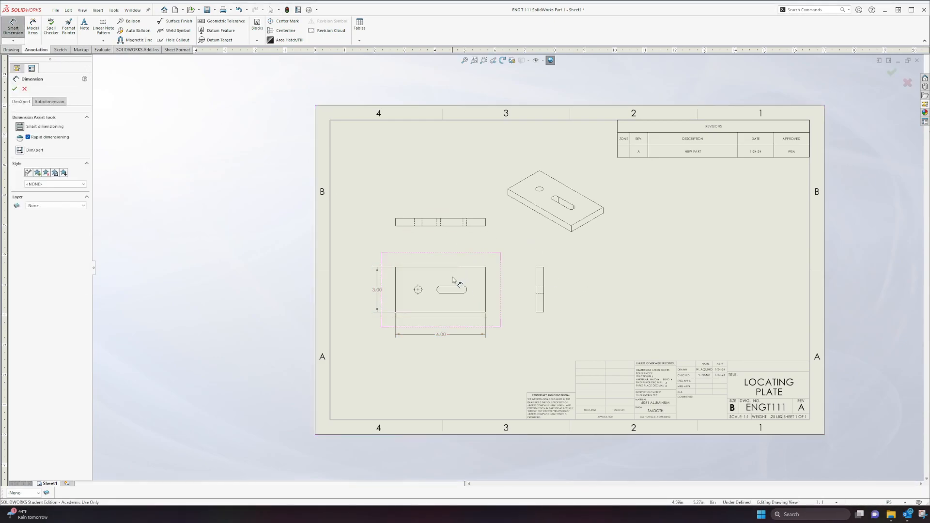
scroll(434, 311, down, 2)
scroll(434, 311, down, 2)
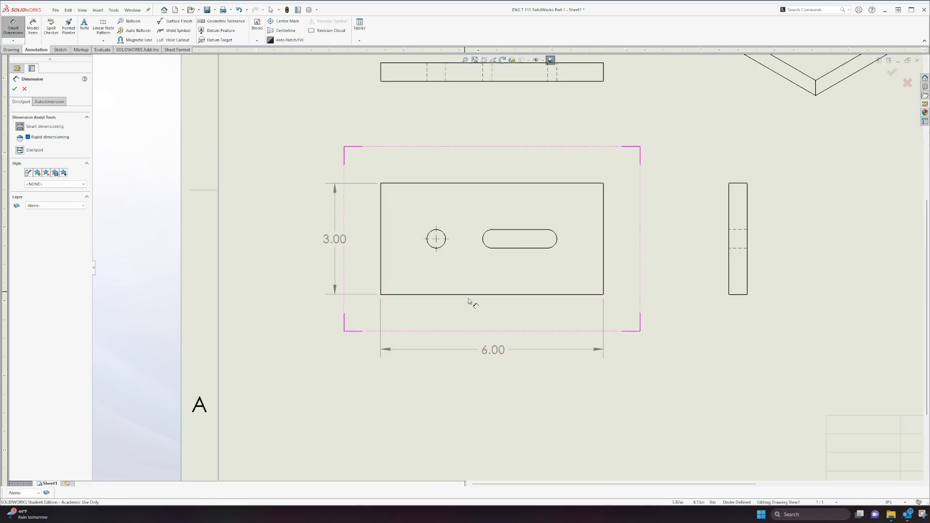
click(493, 295)
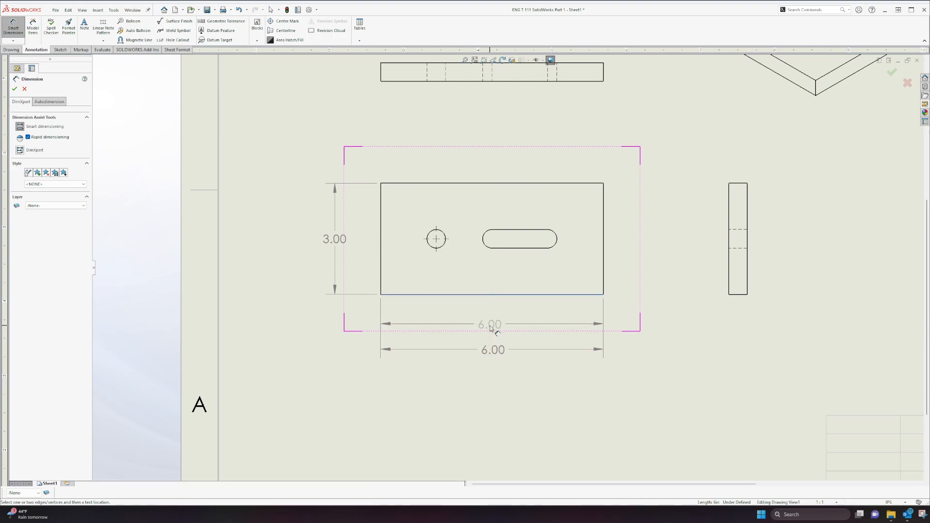
key(Escape)
Step: Reposition the plate's height dimension slightly beside the front view
scroll(502, 341, down, 3)
scroll(507, 342, up, 4)
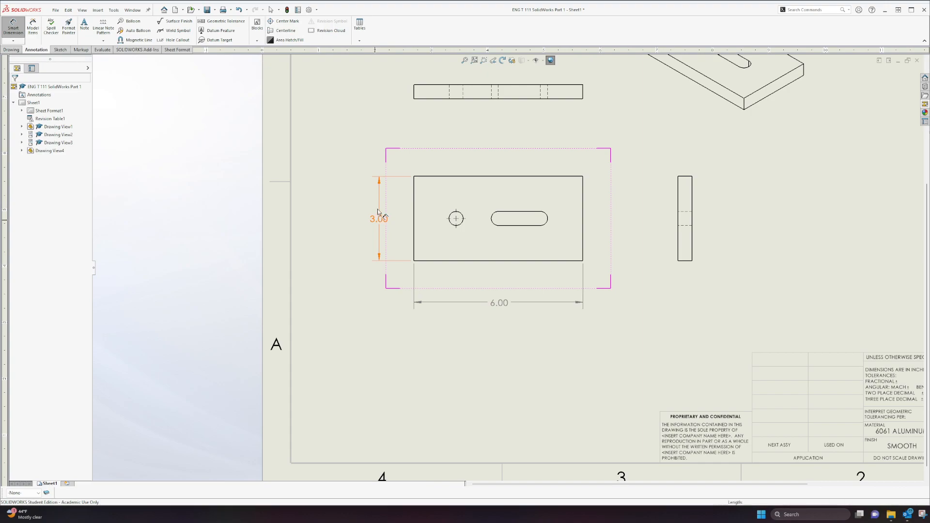
mouse_move(379, 209)
mouse_down()
mouse_move(412, 213)
mouse_move(348, 211)
mouse_move(608, 204)
mouse_move(385, 205)
mouse_move(373, 216)
mouse_move(379, 221)
mouse_up()
click(525, 348)
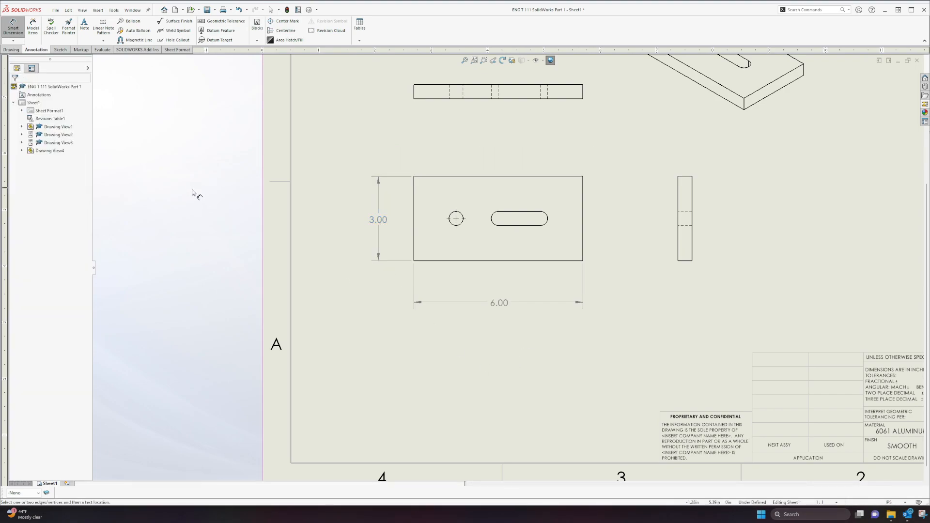
Step: Add a diameter dimension to the round hole, placing its text above the plate in the front view
click(13, 27)
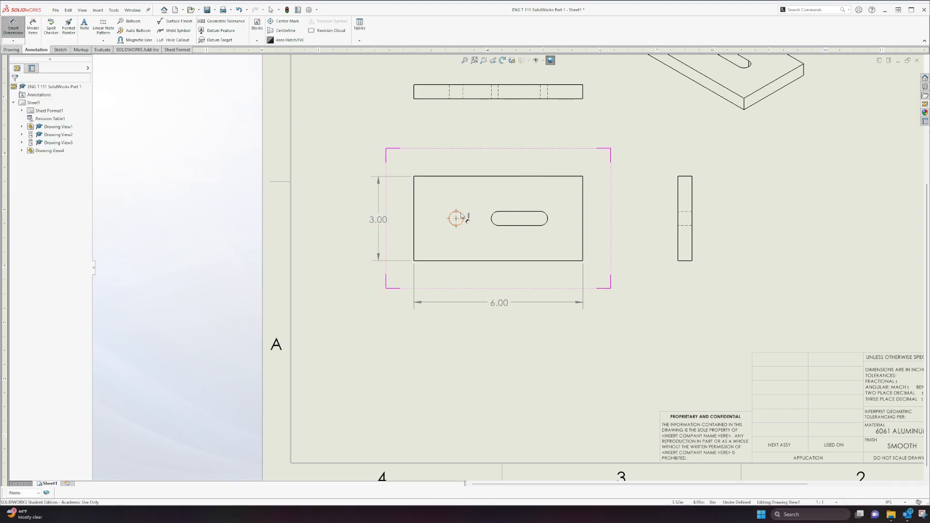
click(462, 215)
click(525, 154)
key(Escape)
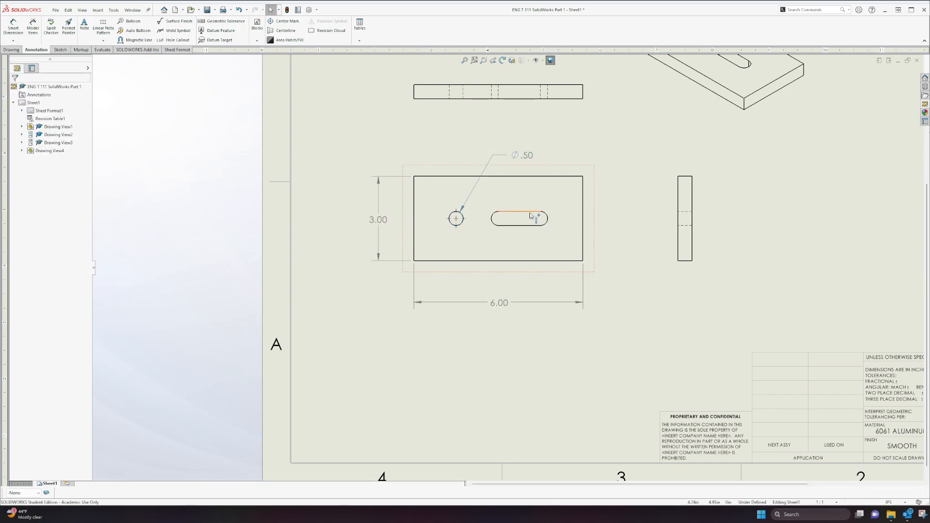
Step: Delete the length, height and hole diameter dimensions from the front view
scroll(555, 170, up, 2)
scroll(555, 170, up, 1)
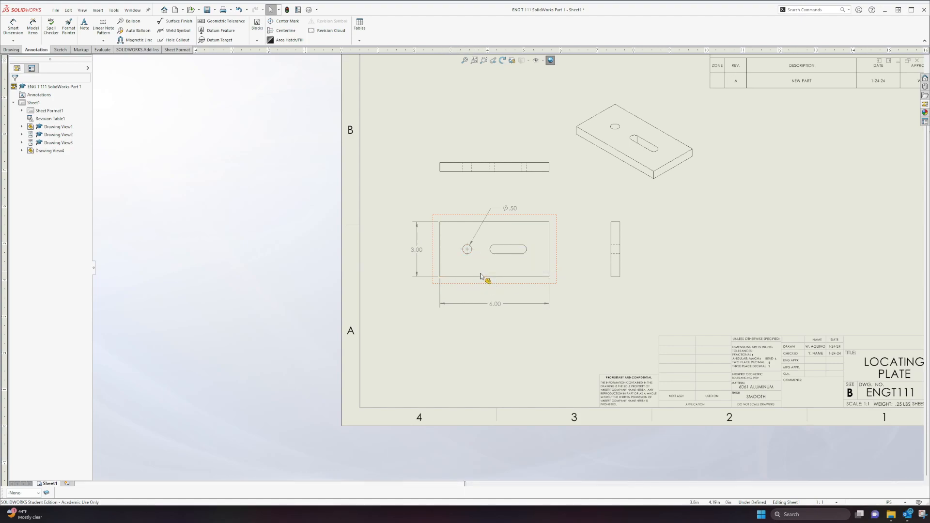
click(499, 307)
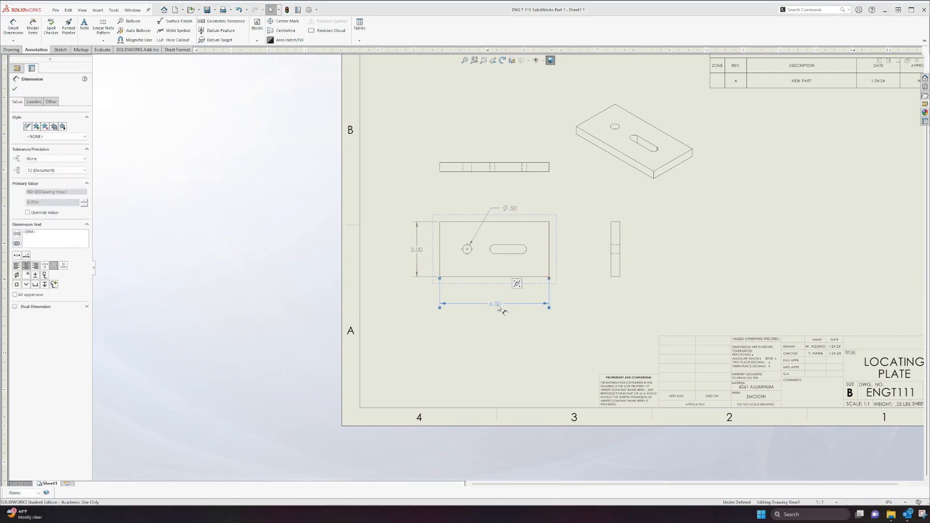
key(Delete)
click(417, 249)
key(Delete)
click(511, 209)
key(Delete)
click(391, 191)
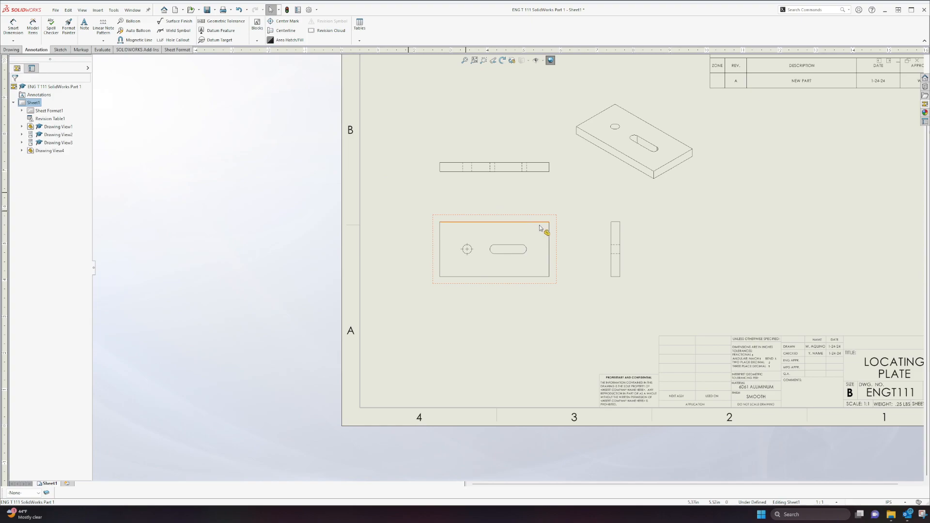
Step: Move the front view slightly down and to the left to widen the gap below the top view
click(558, 264)
drag(558, 262, 552, 272)
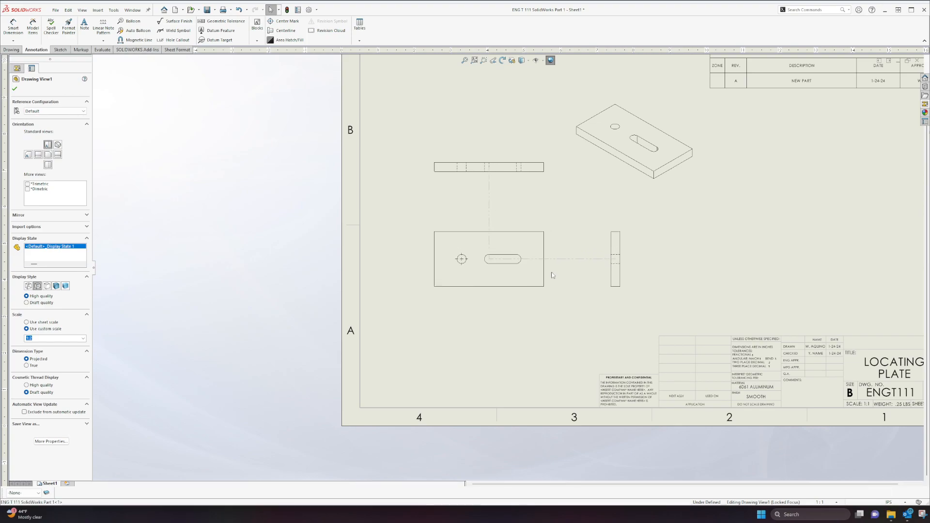
click(562, 310)
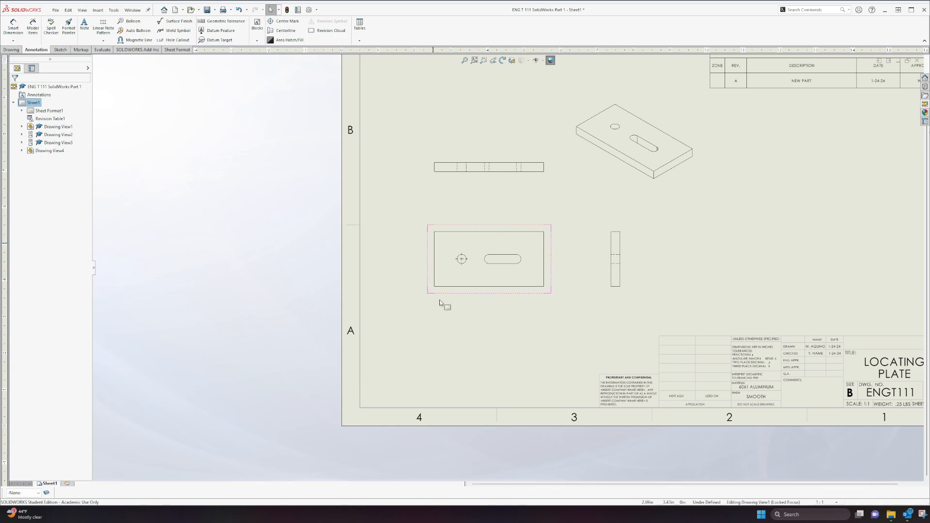
Step: Insert Model Items into the front view with the source set to Entire model, importing the marked dimensions into all views
click(34, 30)
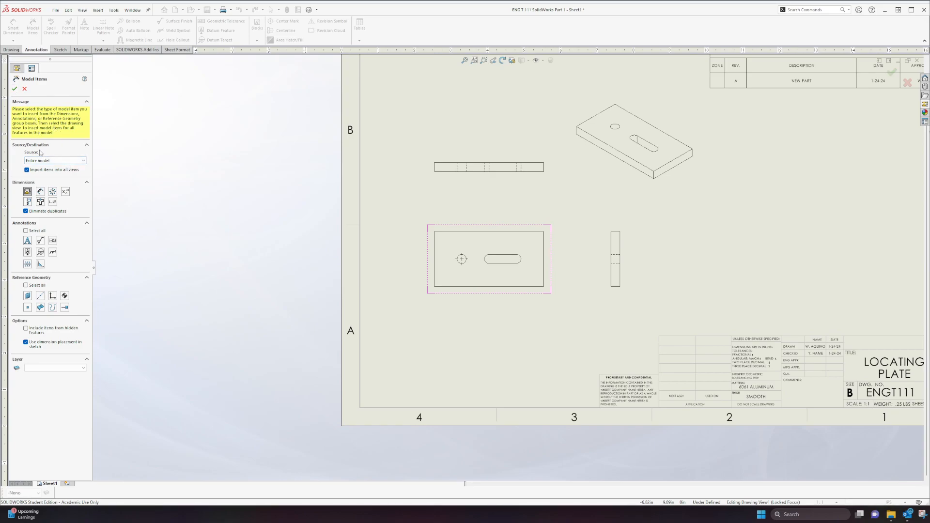
click(62, 161)
click(48, 167)
scroll(455, 228, down, 4)
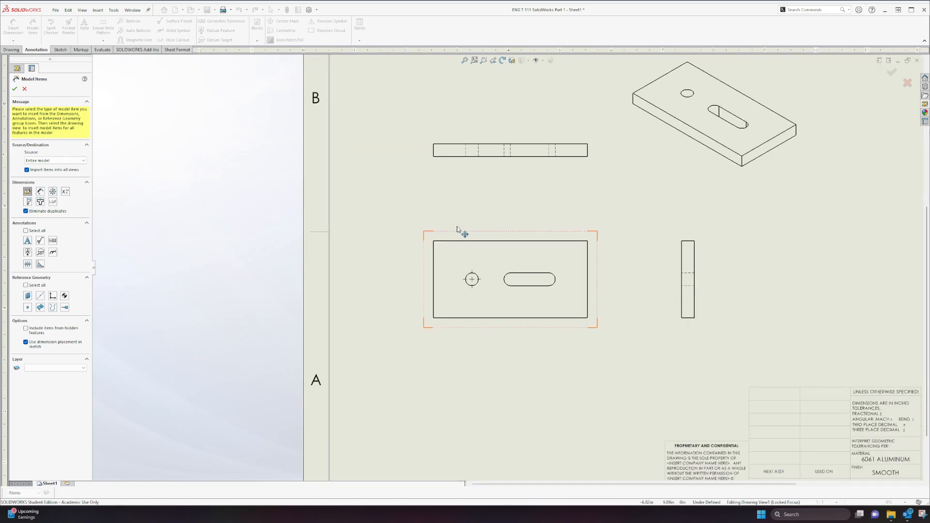
scroll(590, 247, down, 2)
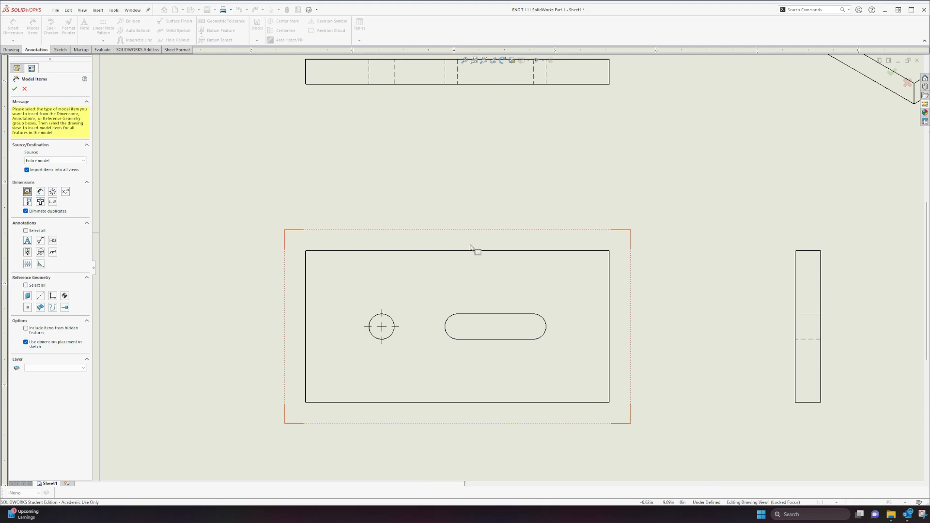
click(434, 280)
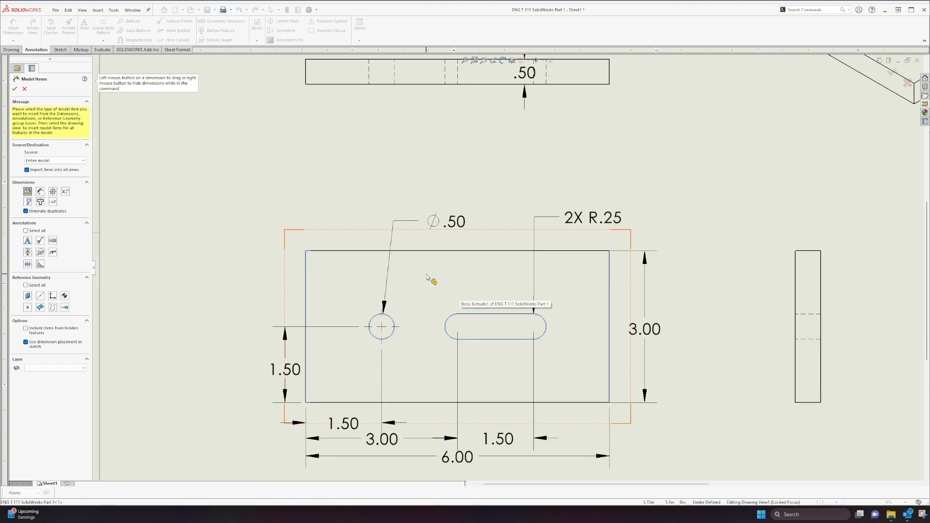
Step: Accept the imported model dimensions and move the slot's 2X R.25 radius dimension farther above and to the right of the plate
scroll(427, 275, up, 4)
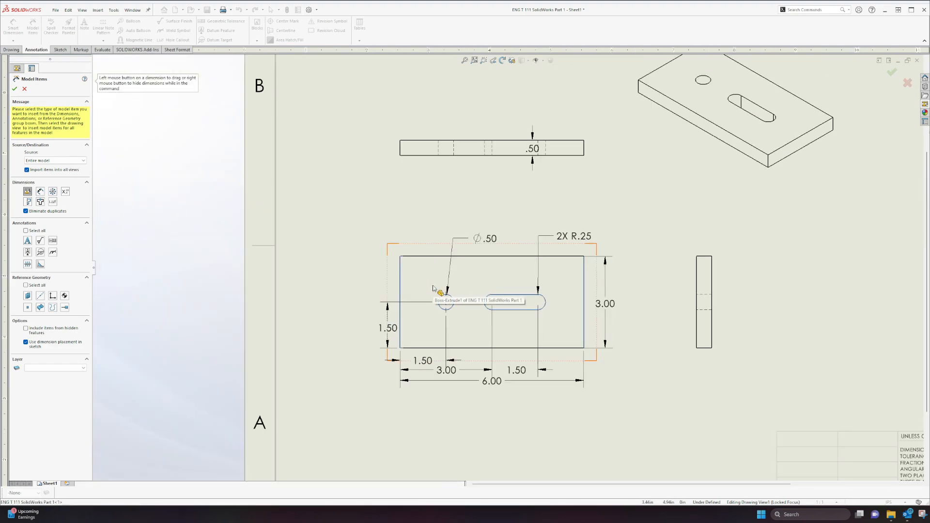
scroll(433, 288, up, 2)
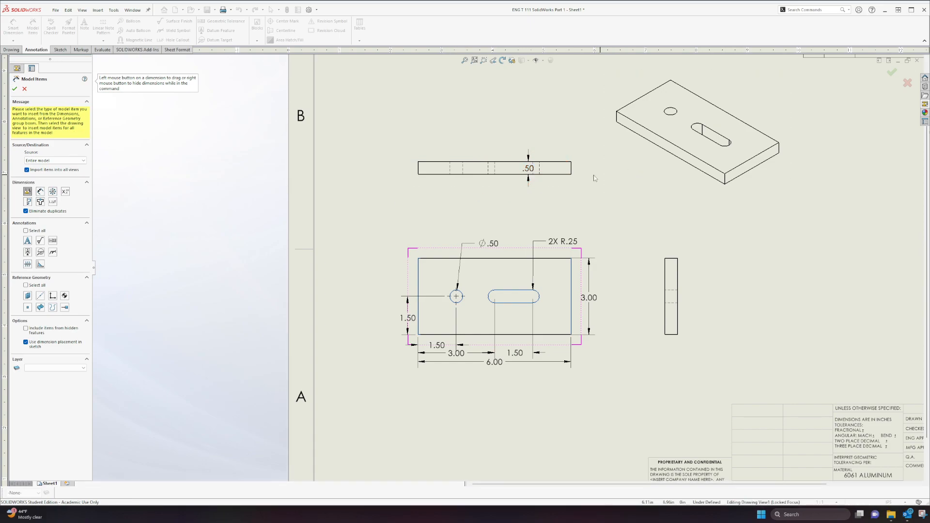
click(14, 89)
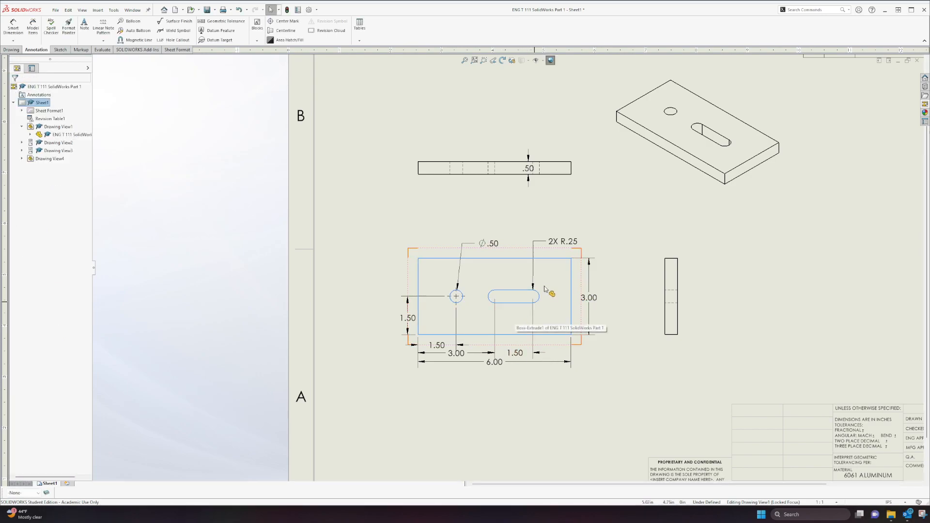
drag(562, 246, 588, 234)
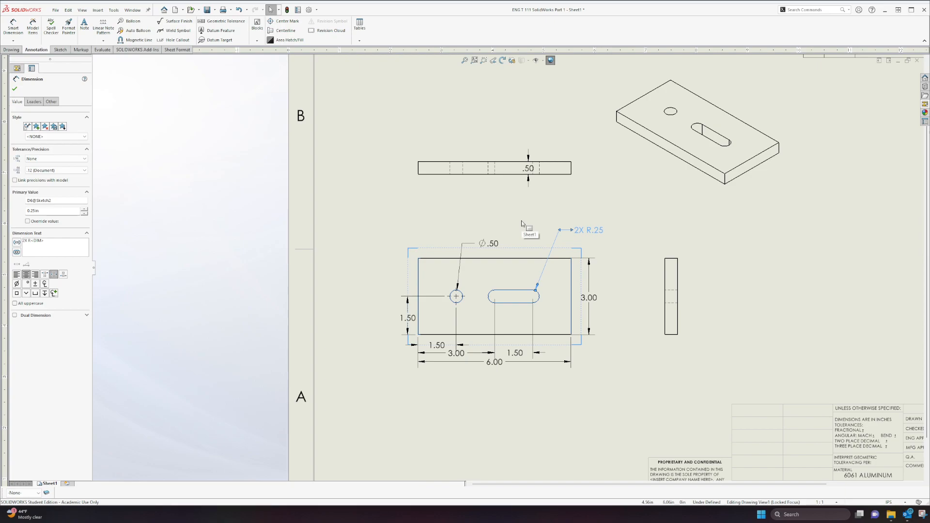
click(14, 88)
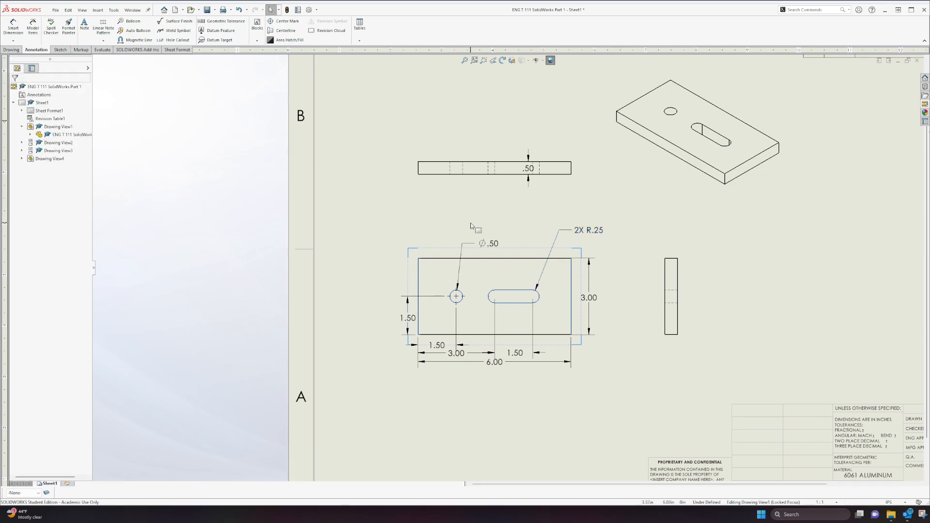
Step: Spread out the dimensions: thickness beyond the top view's right end, hole diameter higher above the plate, vertical hole location farther left
drag(530, 186, 588, 206)
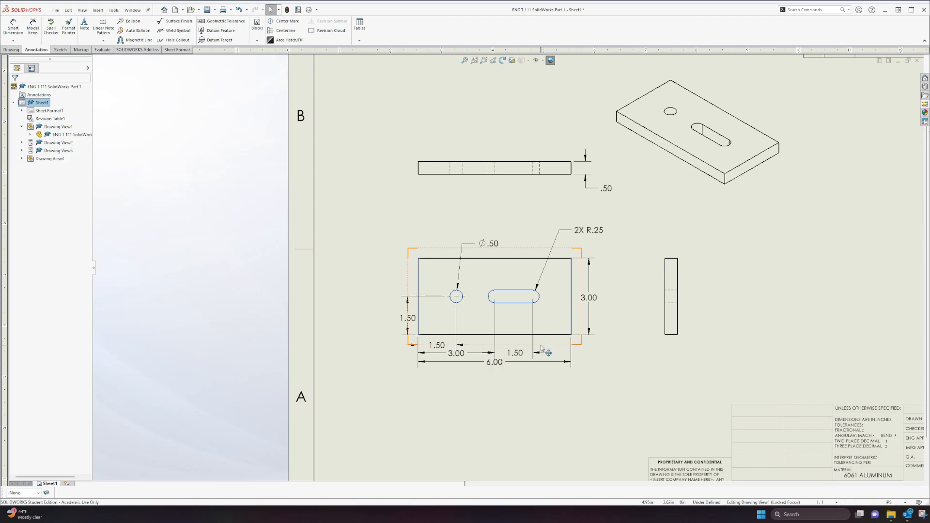
drag(486, 246, 492, 233)
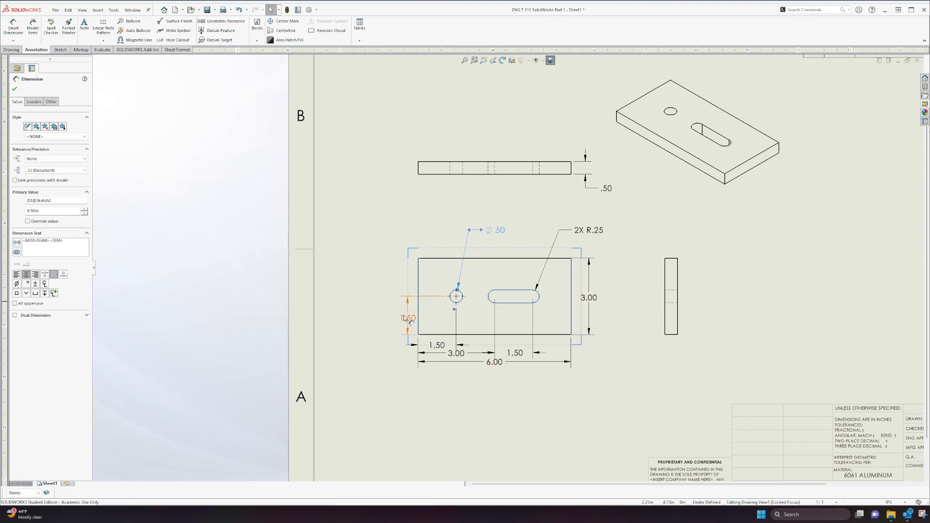
drag(408, 318, 390, 317)
click(485, 212)
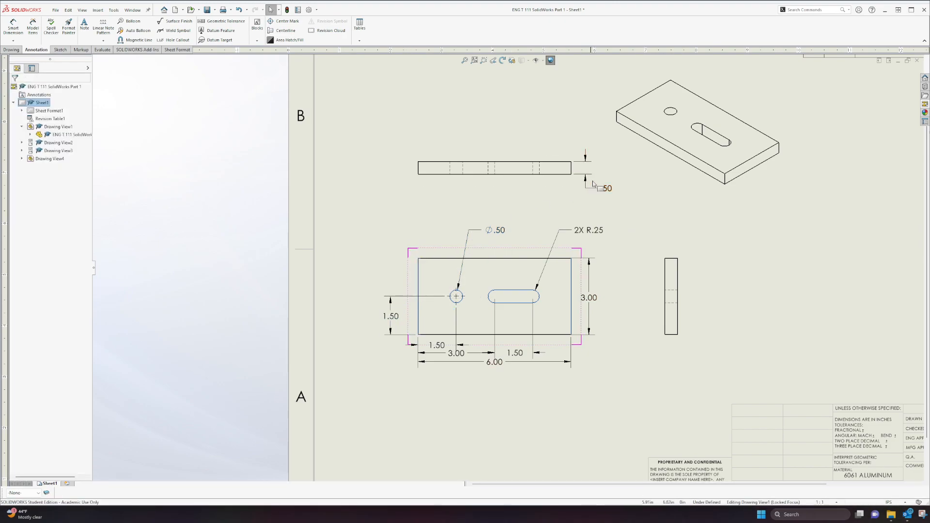
Step: Reposition the thickness dimension close to the top view's right end and shift the slot radius text slightly left
click(610, 190)
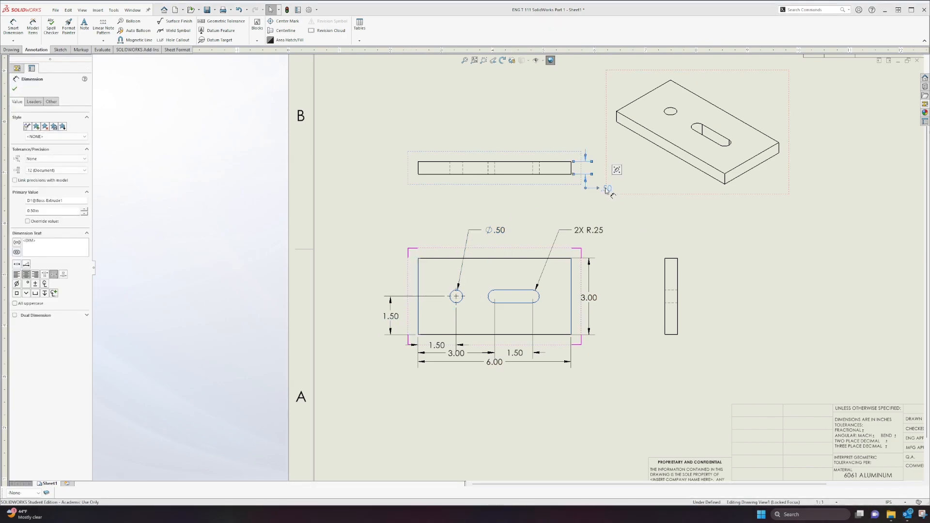
drag(597, 191, 602, 197)
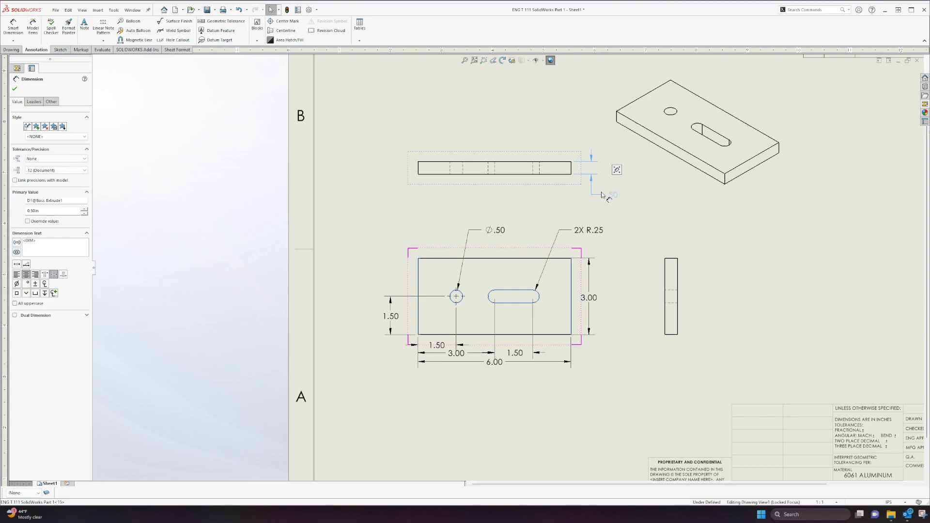
click(629, 335)
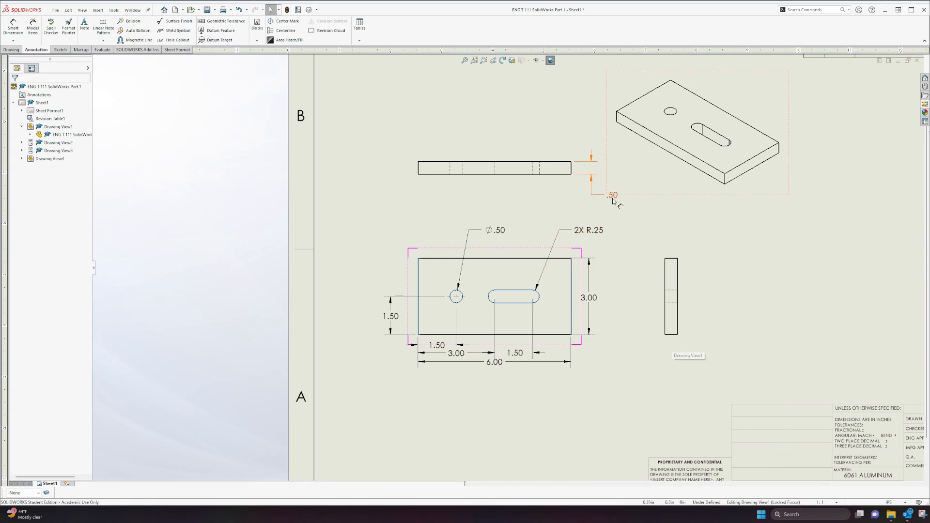
click(595, 198)
mouse_move(595, 197)
mouse_down()
mouse_move(425, 205)
mouse_move(595, 193)
mouse_up()
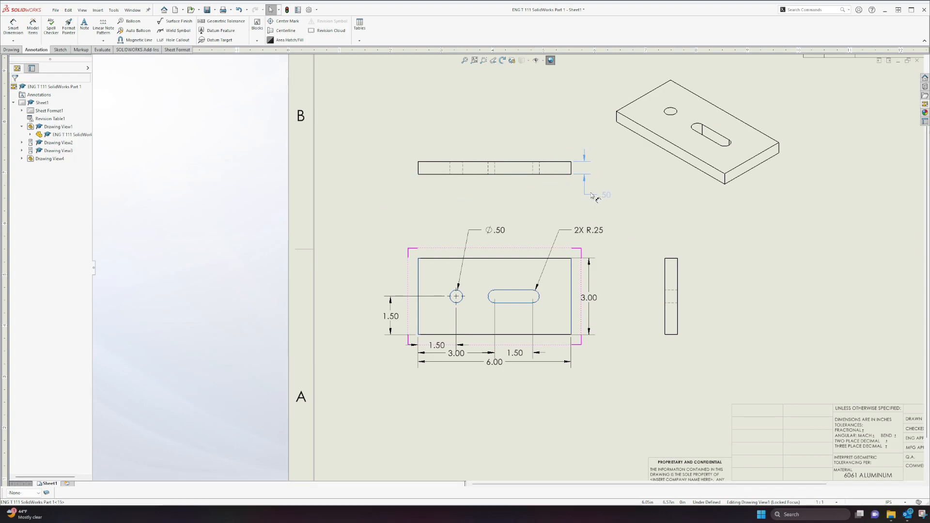
mouse_move(592, 195)
mouse_down()
mouse_move(619, 196)
mouse_move(588, 200)
mouse_move(597, 202)
mouse_move(590, 190)
mouse_up()
click(554, 209)
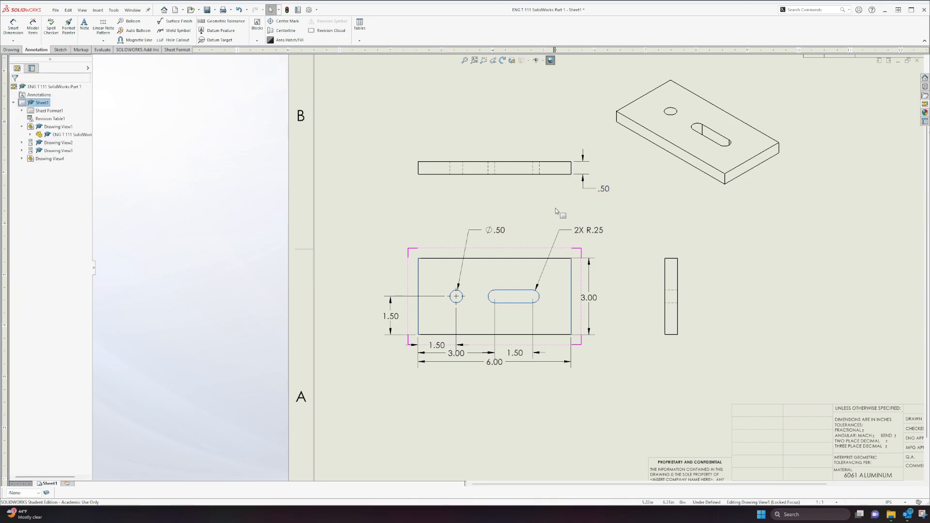
drag(584, 231, 575, 232)
click(514, 211)
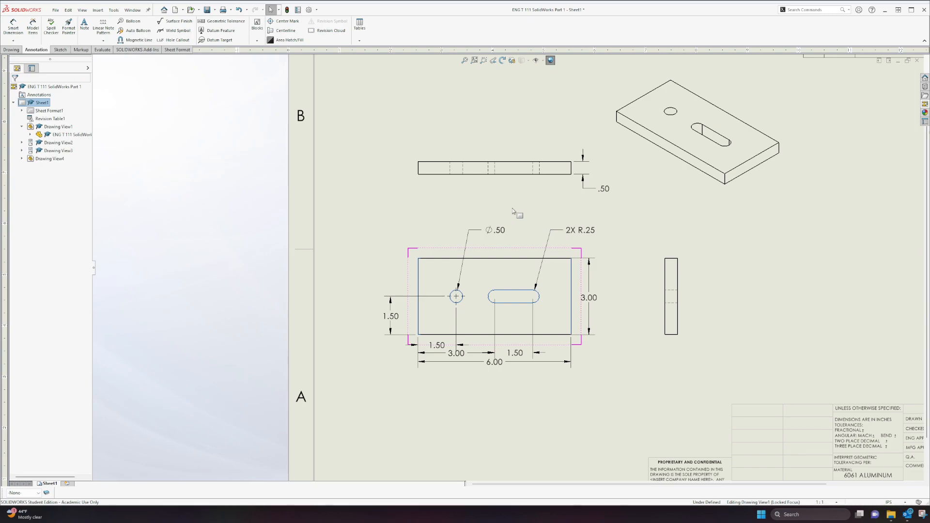
Step: Lower the overall length and 3.00 slot location dimensions below the front view, and bring the vertical hole location dimension closer to the plate
drag(517, 367, 518, 394)
click(526, 380)
drag(463, 358, 464, 379)
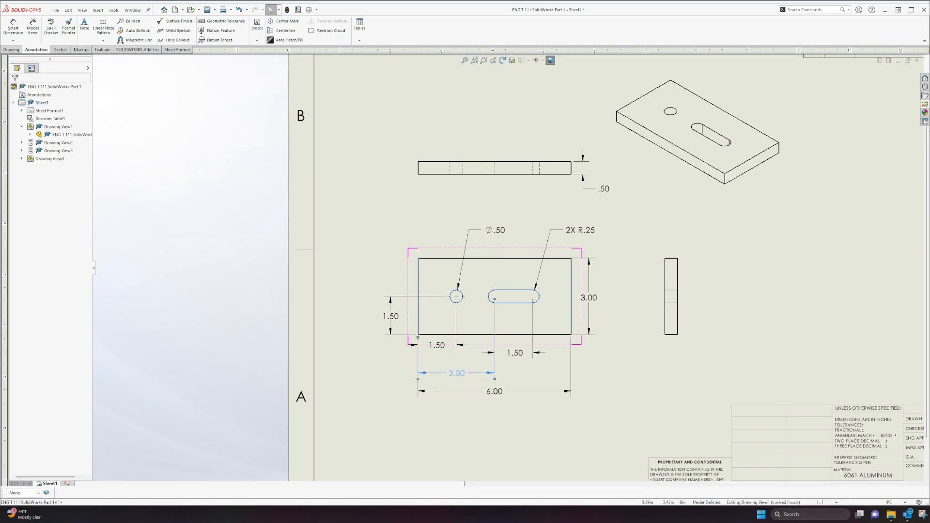
mouse_move(390, 316)
mouse_down()
mouse_move(408, 315)
mouse_move(398, 319)
mouse_up()
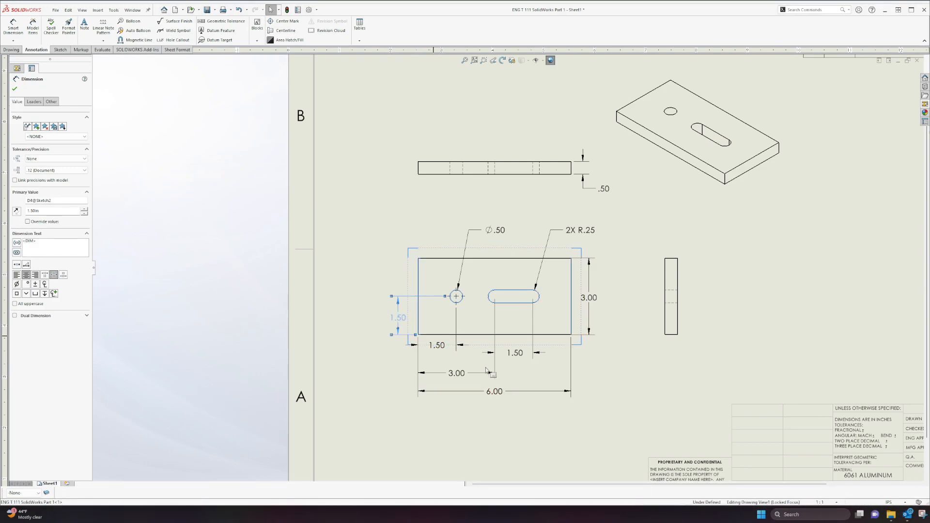
mouse_move(500, 395)
mouse_down()
mouse_move(502, 413)
mouse_move(491, 385)
mouse_move(504, 428)
mouse_move(496, 391)
mouse_up()
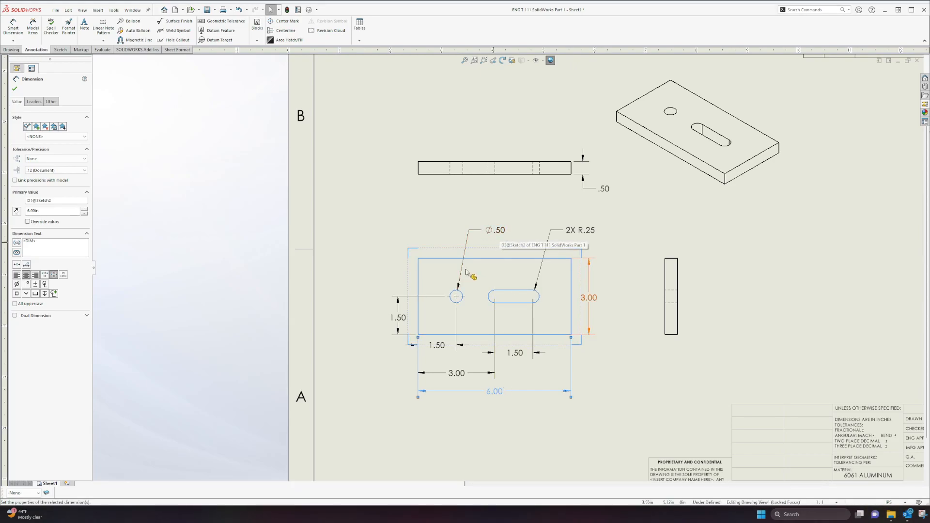
Step: Shift the hole diameter text slightly right and fine-tune the overall length dimension's position below the plate
mouse_move(499, 381)
mouse_down()
mouse_move(504, 412)
mouse_move(499, 383)
mouse_move(500, 394)
mouse_up()
mouse_move(496, 230)
mouse_down()
mouse_move(509, 225)
mouse_move(453, 224)
mouse_move(517, 234)
mouse_move(507, 229)
mouse_up()
mouse_move(498, 391)
mouse_down()
mouse_move(503, 382)
mouse_move(506, 400)
mouse_move(500, 390)
mouse_up()
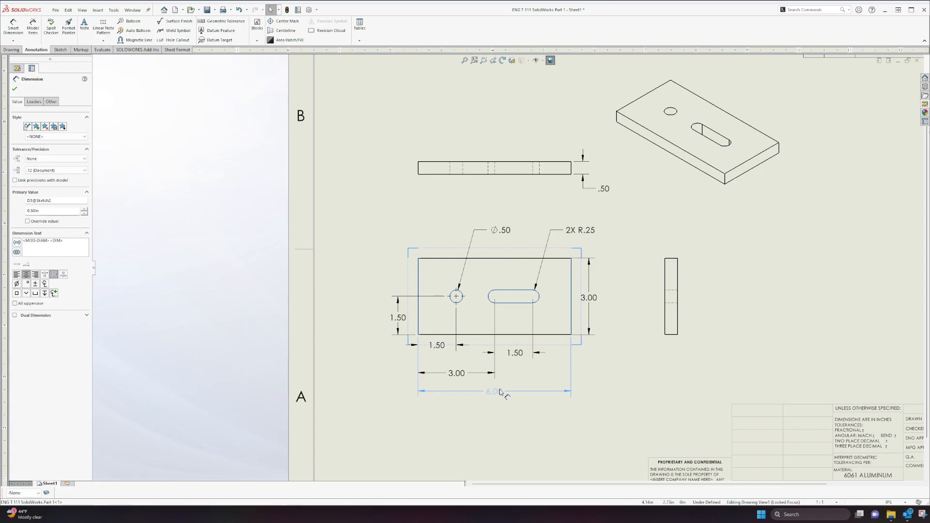
drag(501, 395, 501, 392)
Step: Stack the horizontal dimensions more tightly below the front view, aligning the slot's 1.50 length with the 3.00 dimension and its text outside the arrows
mouse_move(434, 347)
mouse_down()
mouse_move(459, 380)
mouse_move(493, 394)
mouse_move(488, 387)
mouse_up()
click(515, 356)
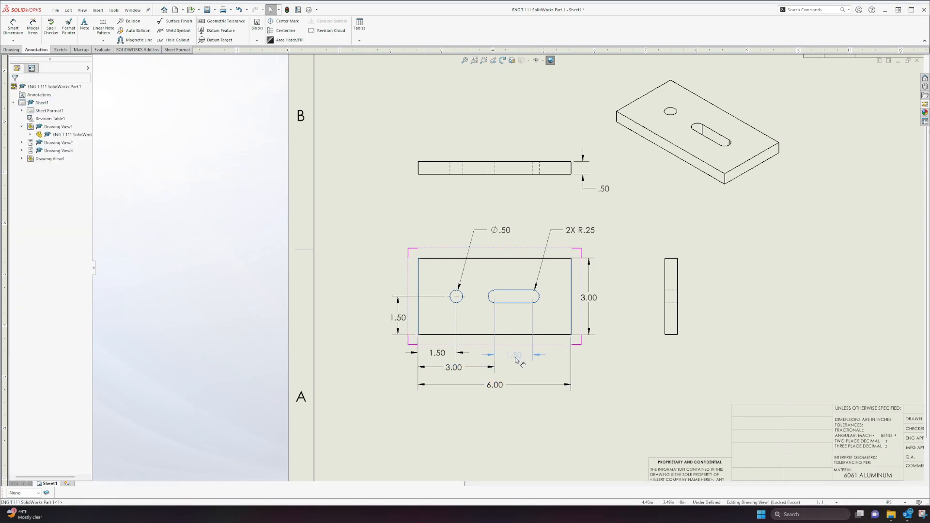
drag(516, 356, 552, 366)
click(628, 395)
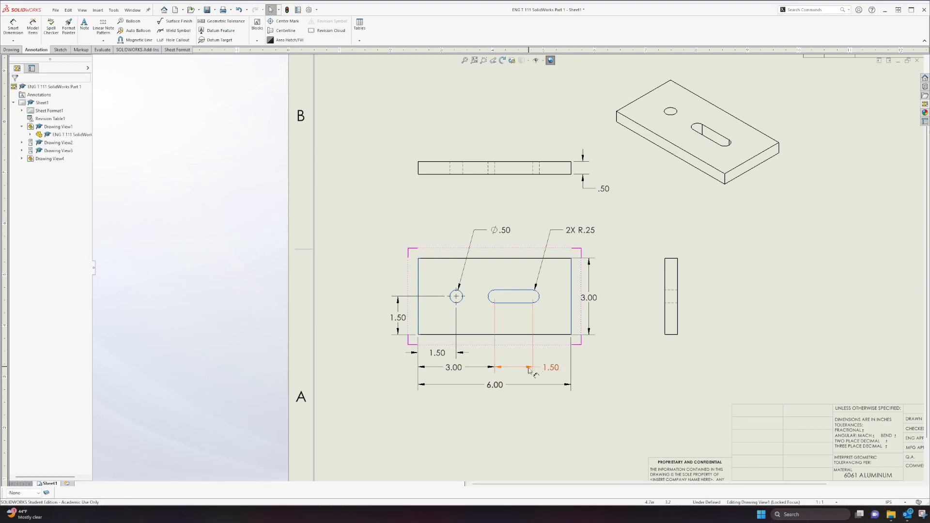
Step: Move the plate's height dimension to the left side, outside the vertical hole location, and nudge the hole location and thickness dimensions into place
drag(589, 298, 368, 295)
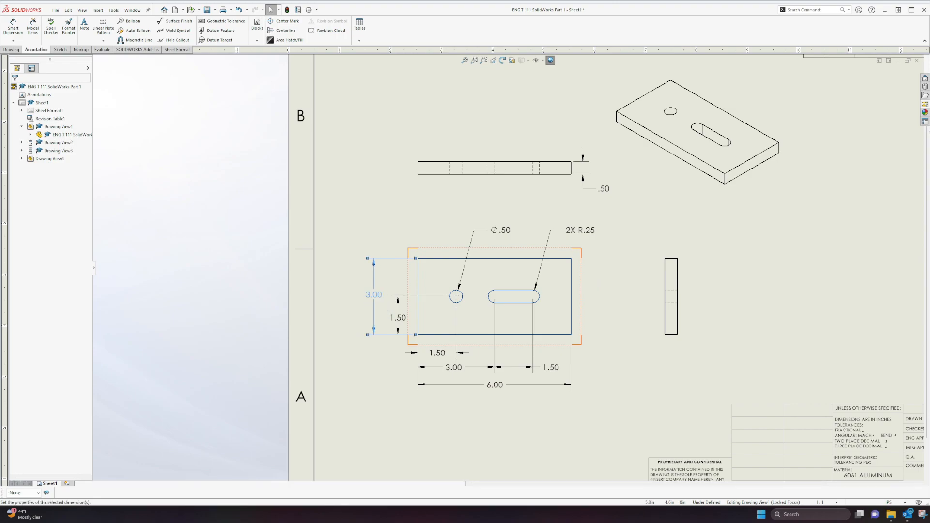
drag(401, 321, 398, 318)
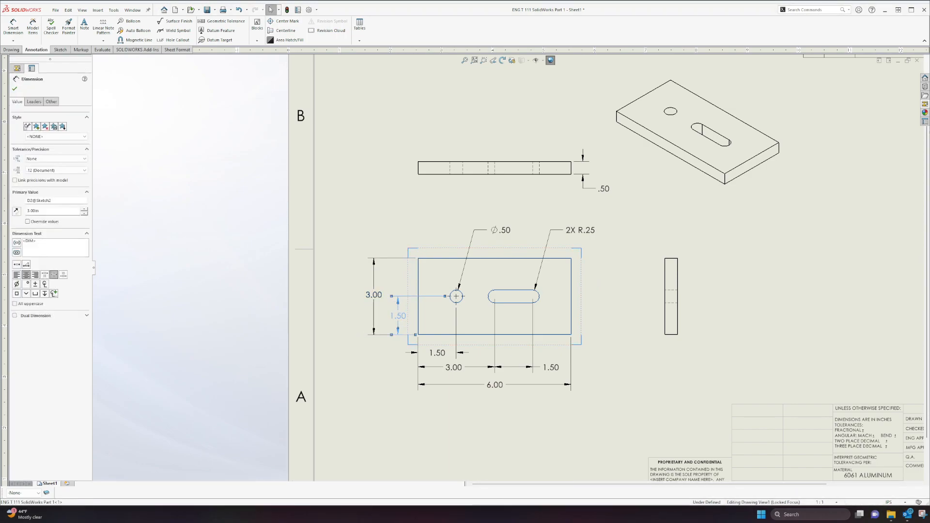
click(605, 190)
drag(604, 191, 600, 190)
click(606, 303)
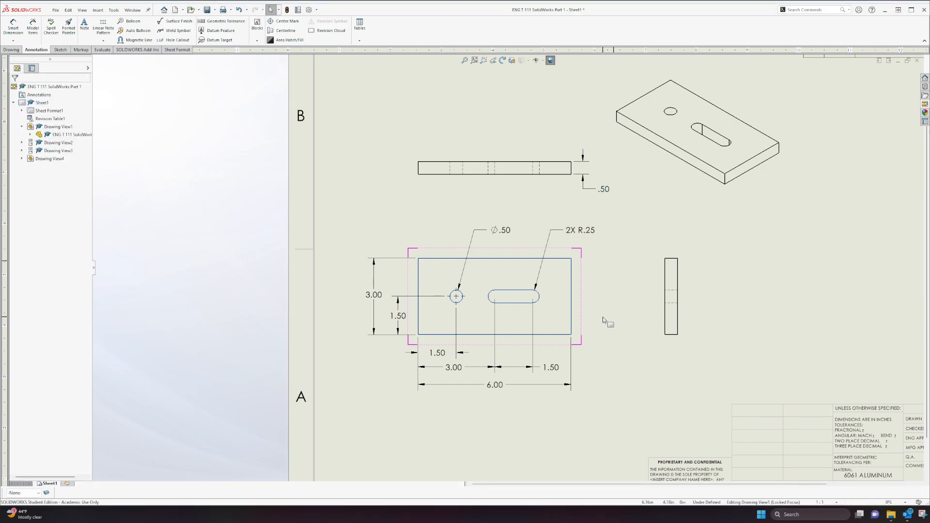
click(616, 359)
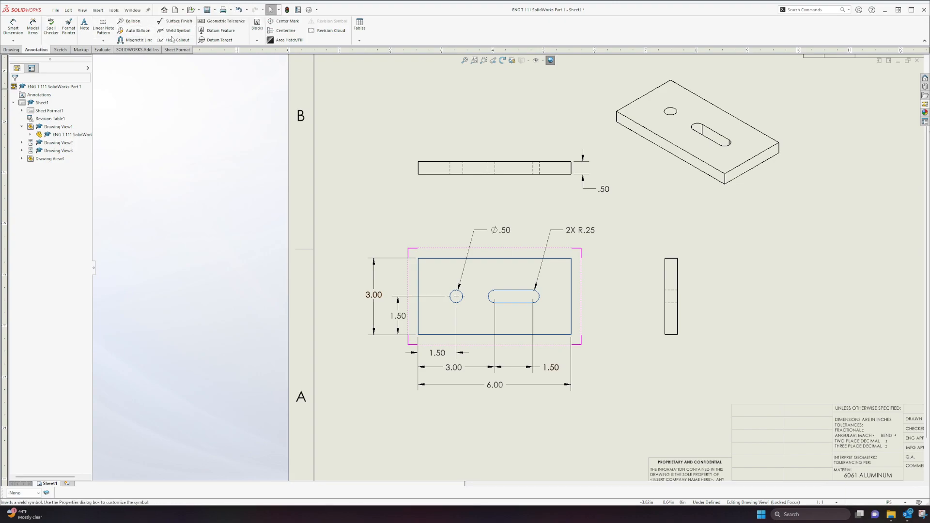
Step: Attach datum feature A to the plate's bottom edge in the front view, placing its symbol to the left below the height dimension
click(217, 35)
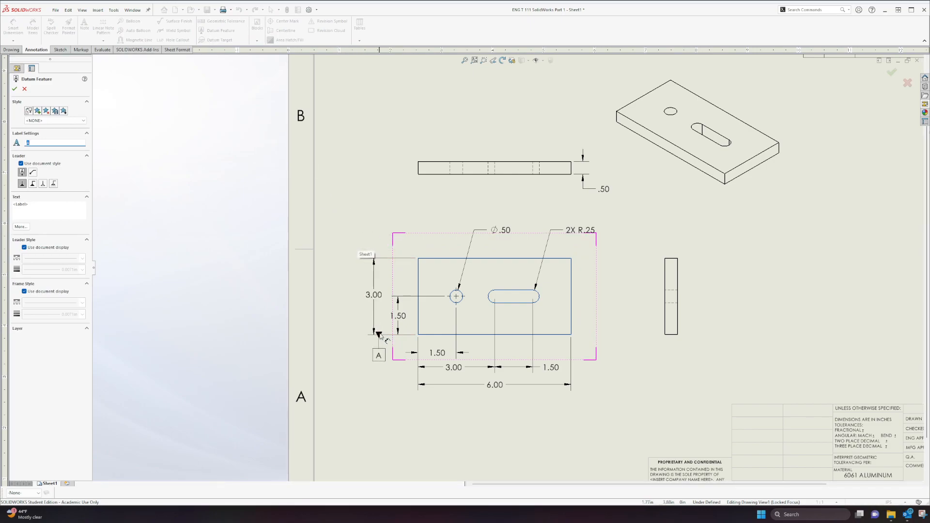
click(445, 335)
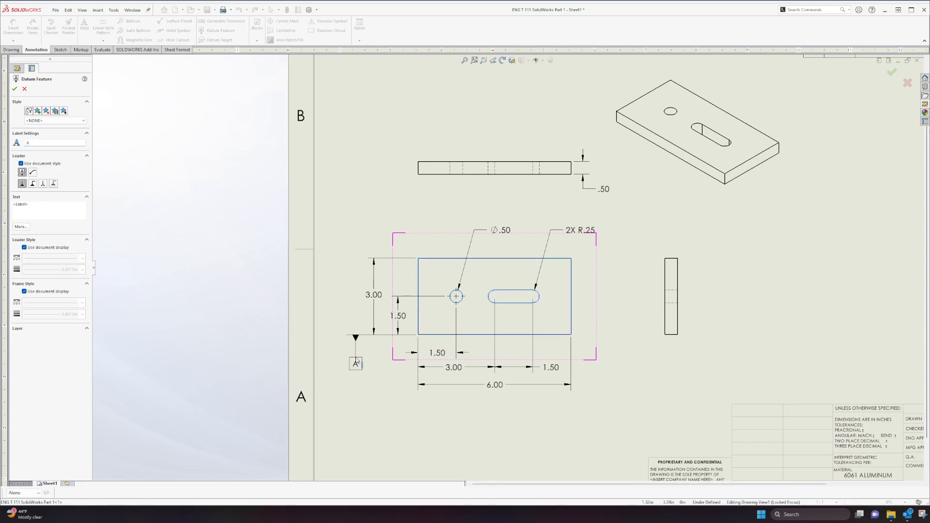
click(356, 364)
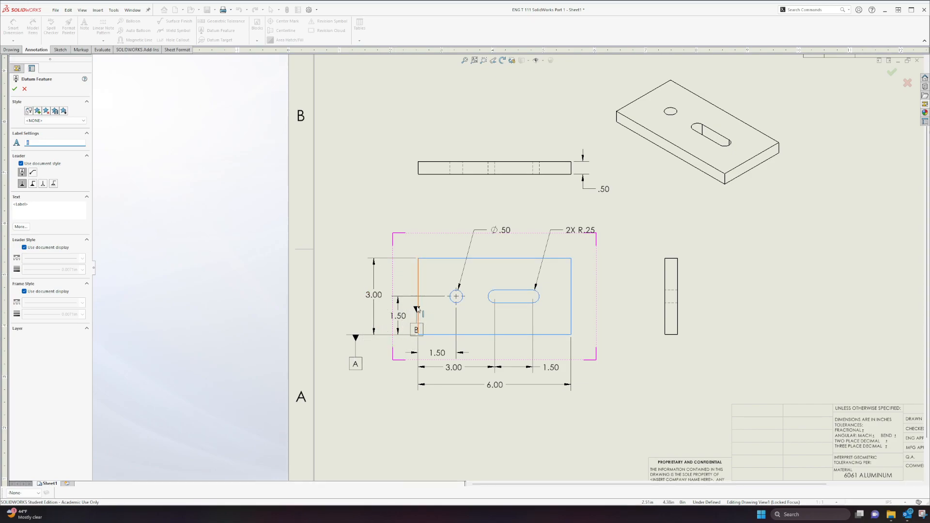
Step: Attach datum feature B to the plate's left edge in the front view, placing its symbol below the overall length dimension
scroll(504, 264, down, 5)
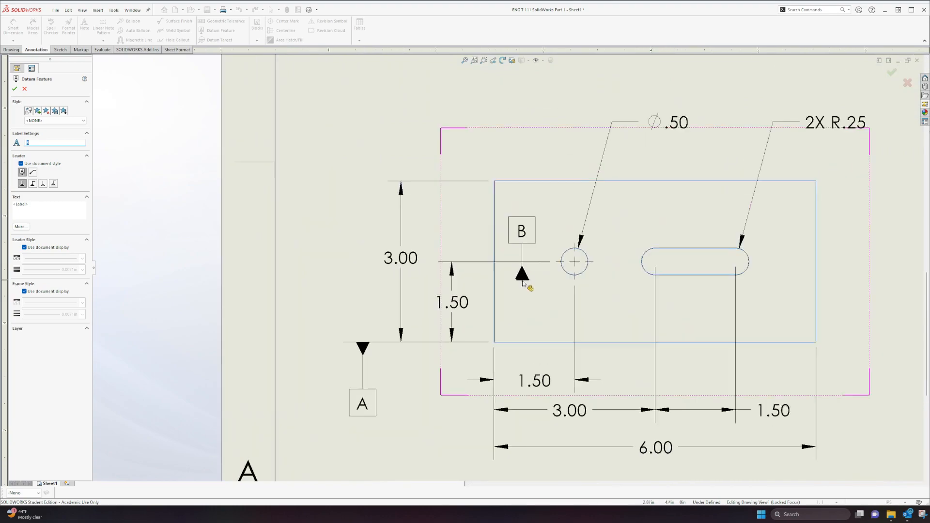
click(495, 304)
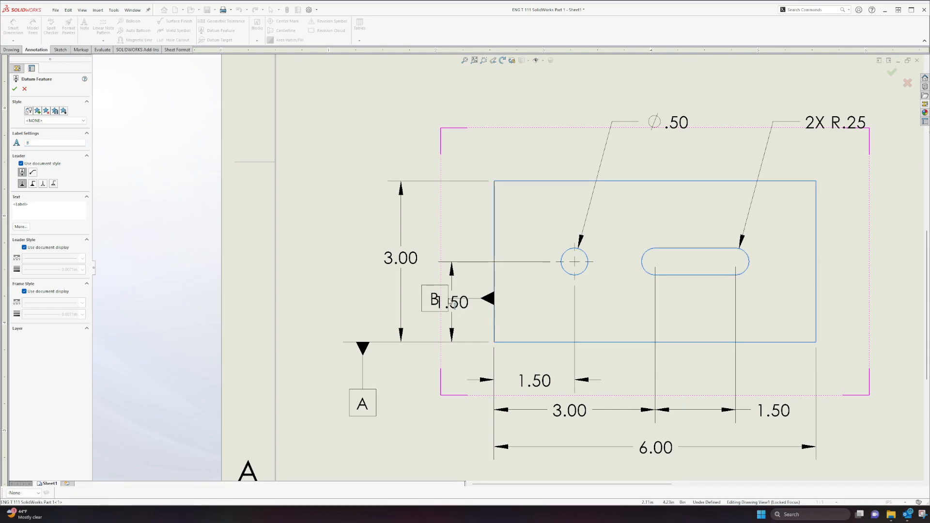
scroll(450, 315, down, 2)
scroll(463, 315, up, 3)
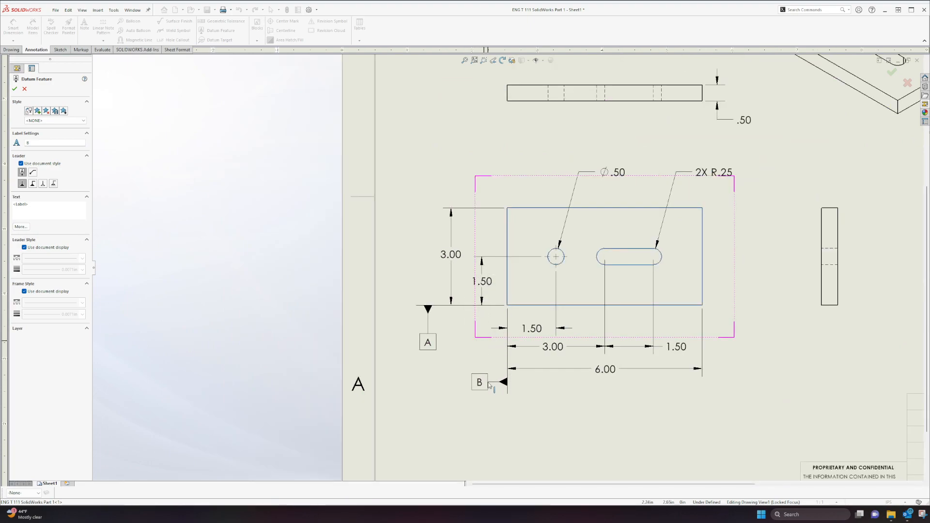
click(486, 389)
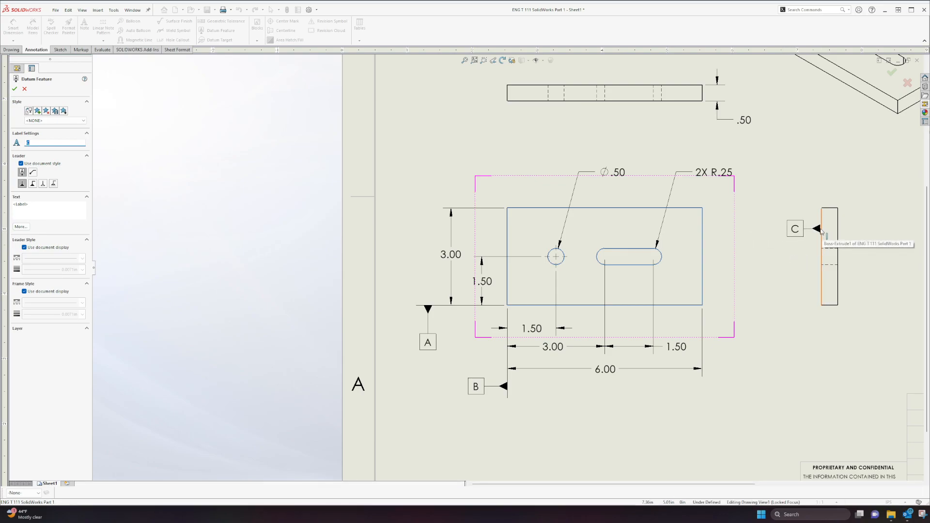
Step: Attach datum feature C to the bottom edge of the top view, placing its symbol beyond the left end, and finish adding datums
scroll(601, 155, up, 3)
scroll(606, 160, down, 2)
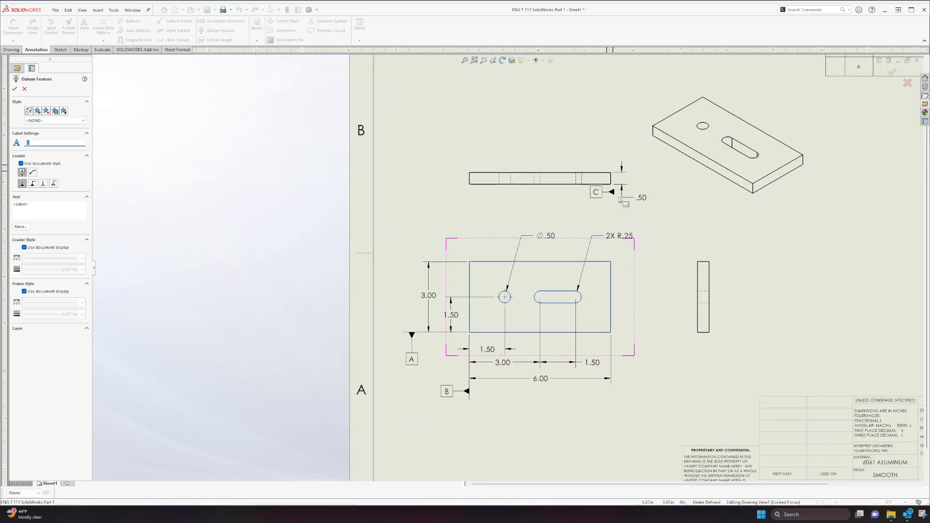
click(479, 186)
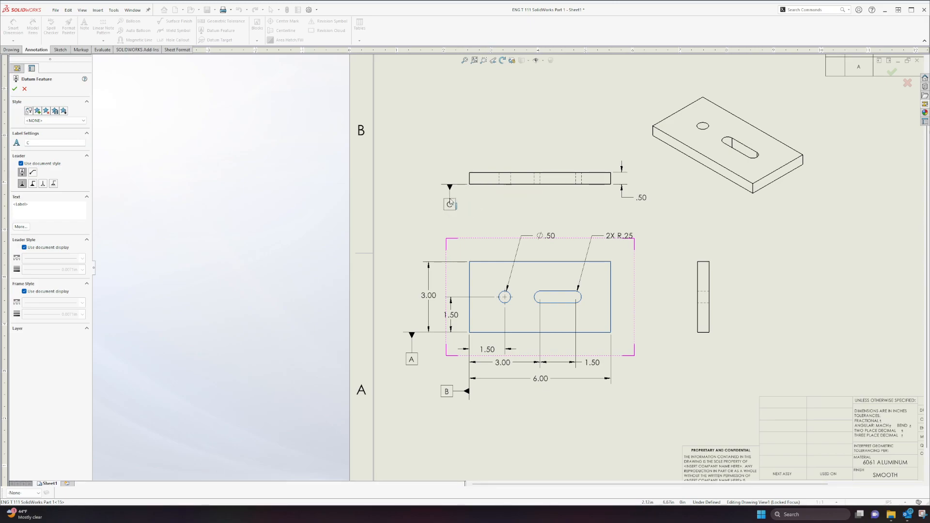
click(450, 203)
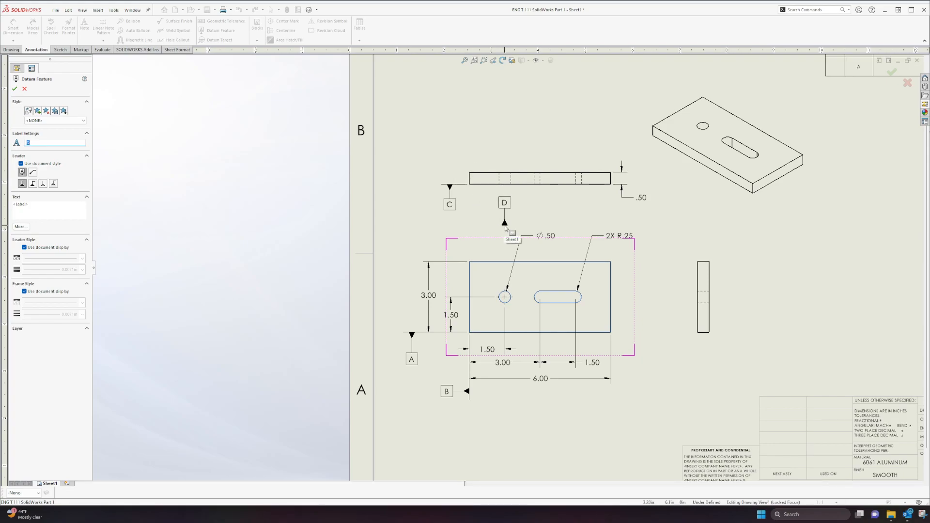
key(Escape)
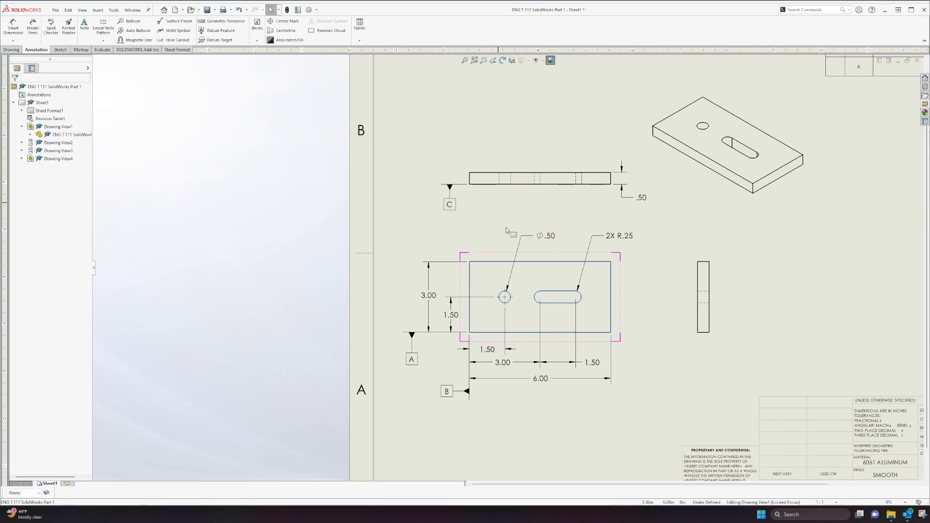
Step: Nudge the datum A symbol slightly closer to the front view and fine-tune the datum B symbol's position
scroll(475, 234, up, 2)
scroll(473, 235, down, 2)
mouse_move(453, 407)
mouse_down()
mouse_move(454, 399)
mouse_move(453, 408)
mouse_up()
drag(418, 375, 422, 375)
click(445, 380)
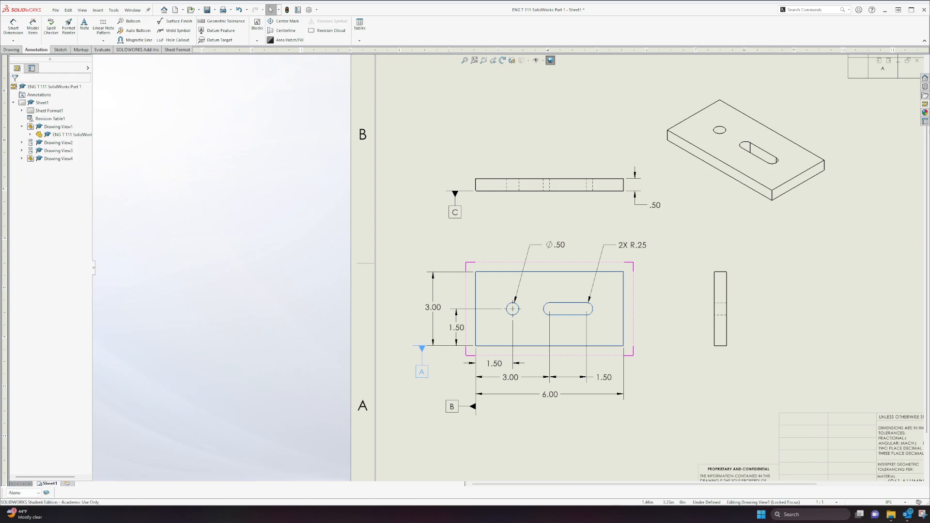
click(456, 379)
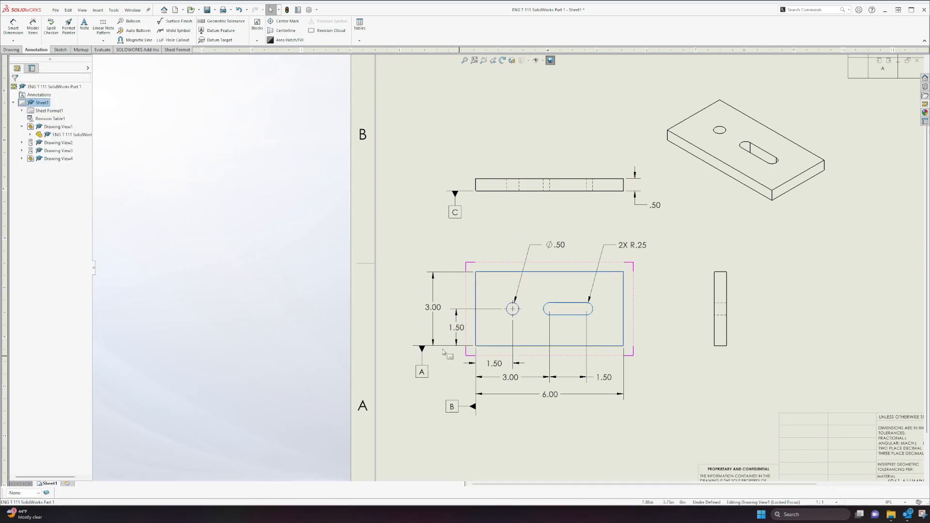
click(500, 351)
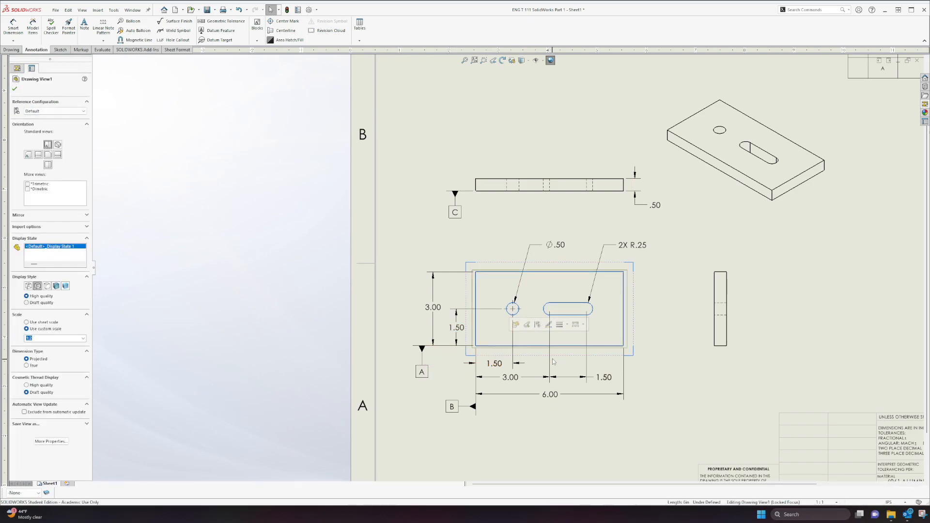
click(519, 348)
Step: Move the plate's thickness dimension text slightly lower beside the top view
scroll(504, 351, down, 5)
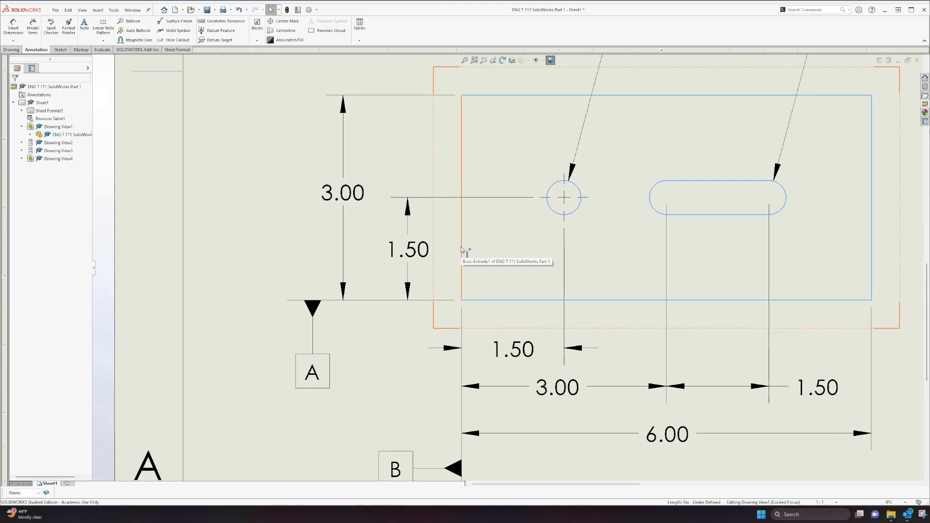
scroll(516, 263, up, 6)
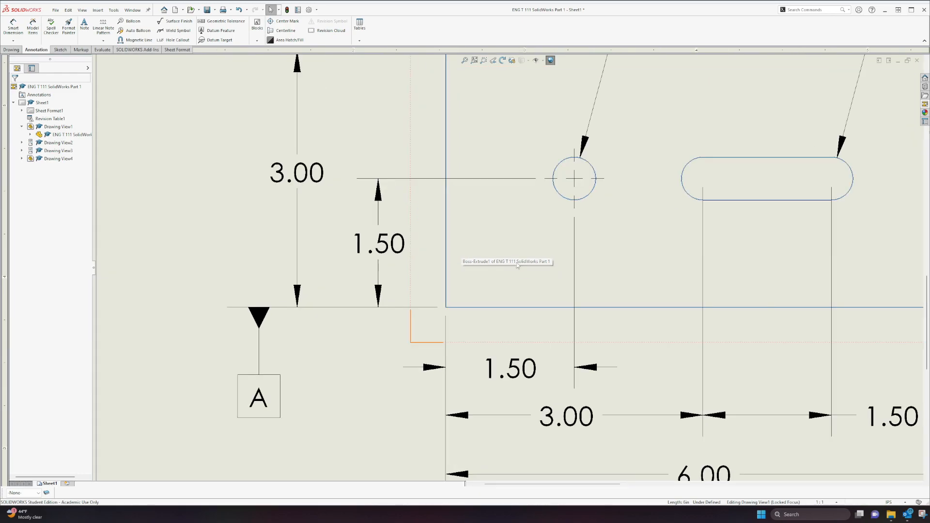
scroll(501, 171, down, 1)
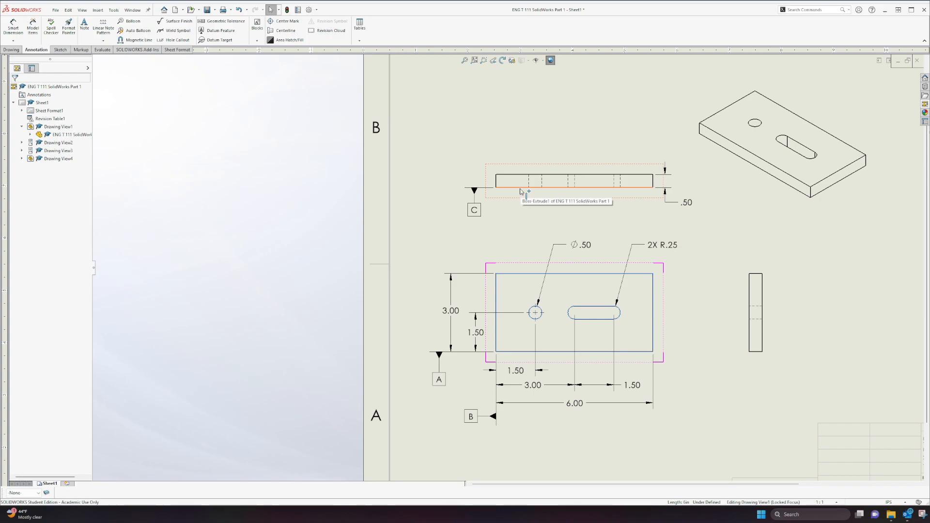
drag(683, 203, 683, 209)
click(719, 385)
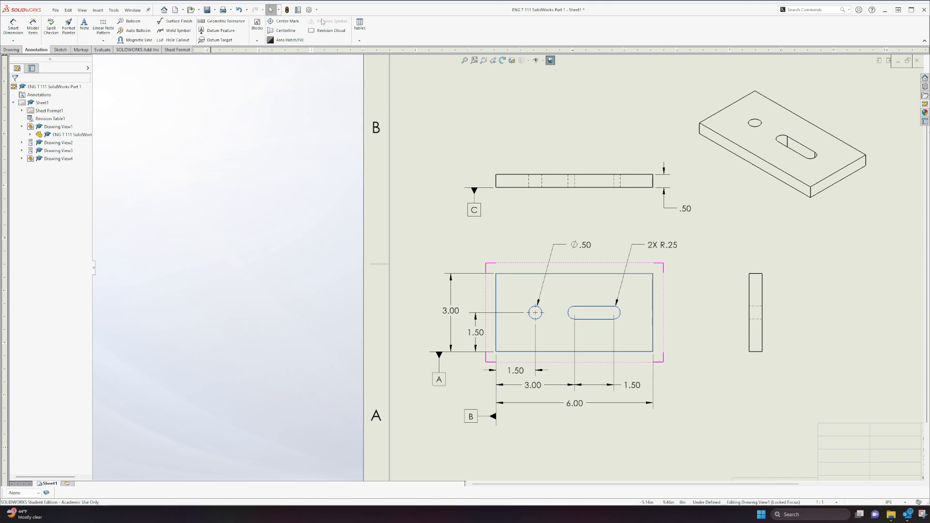
Step: Add a vertical centerline between the round hole's two hidden edges in the top view
click(286, 30)
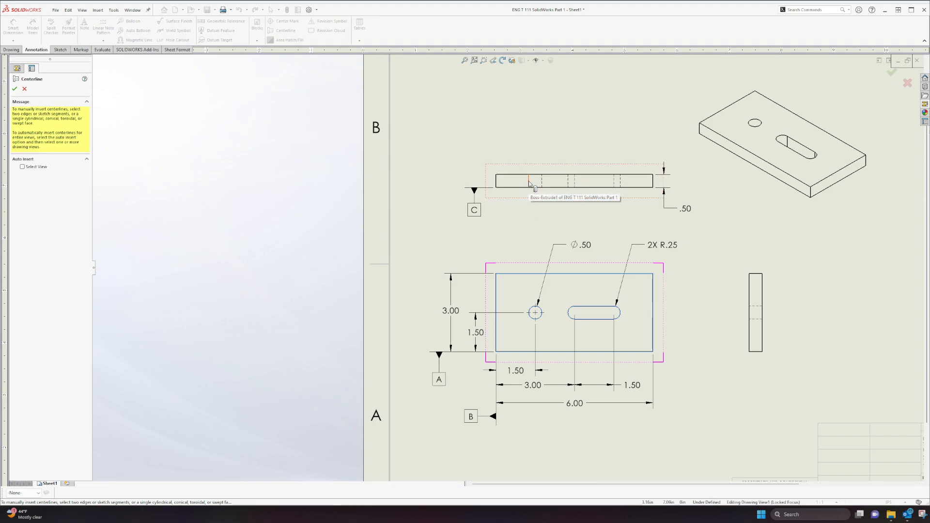
click(529, 183)
click(542, 184)
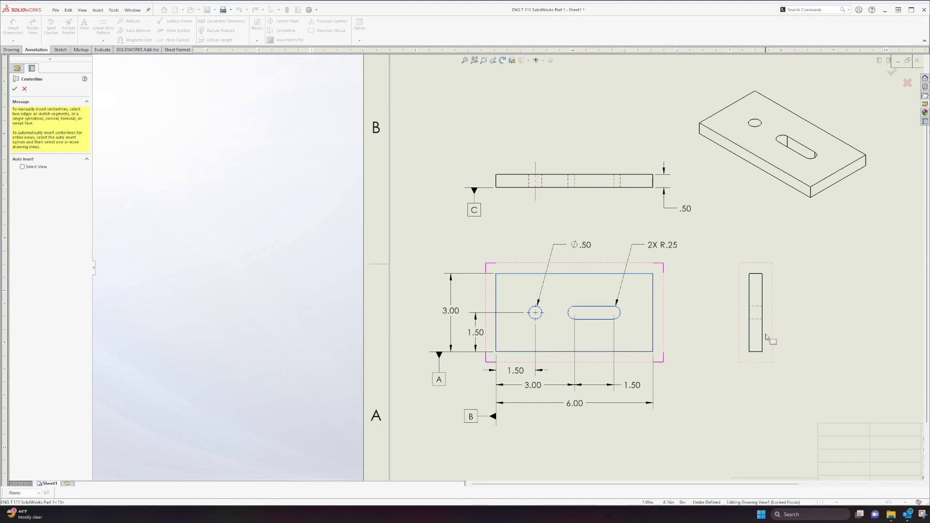
Step: Add a horizontal centerline between the two hidden edges in the side view and finish adding centerlines
scroll(768, 315, down, 3)
scroll(677, 305, down, 4)
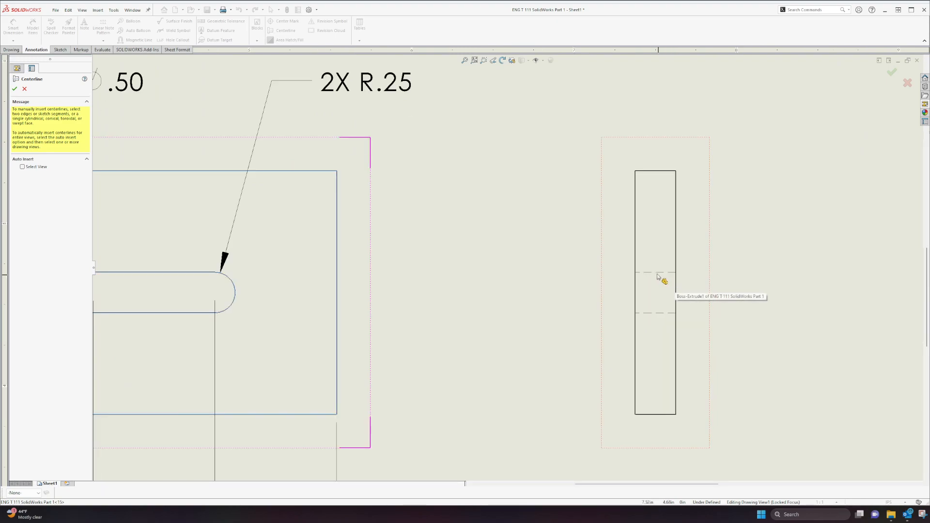
click(665, 313)
click(669, 273)
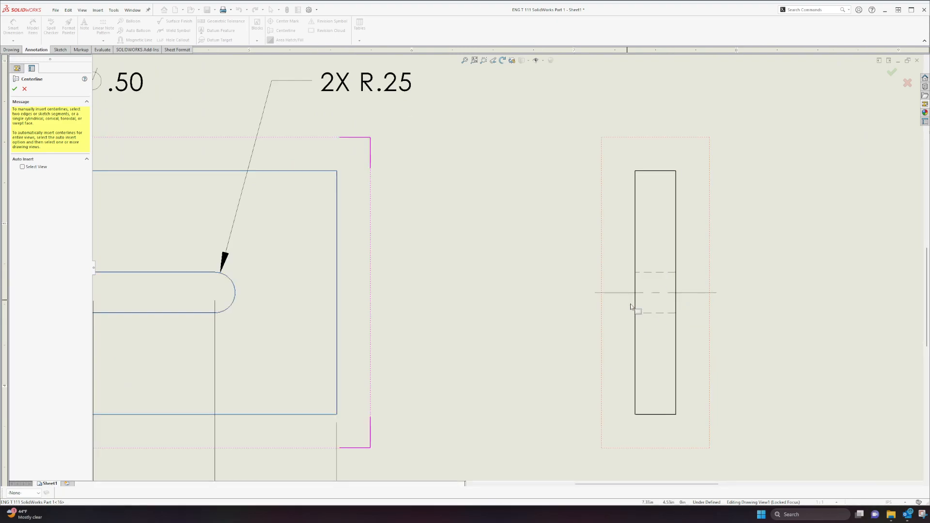
scroll(630, 306, up, 5)
scroll(485, 271, down, 2)
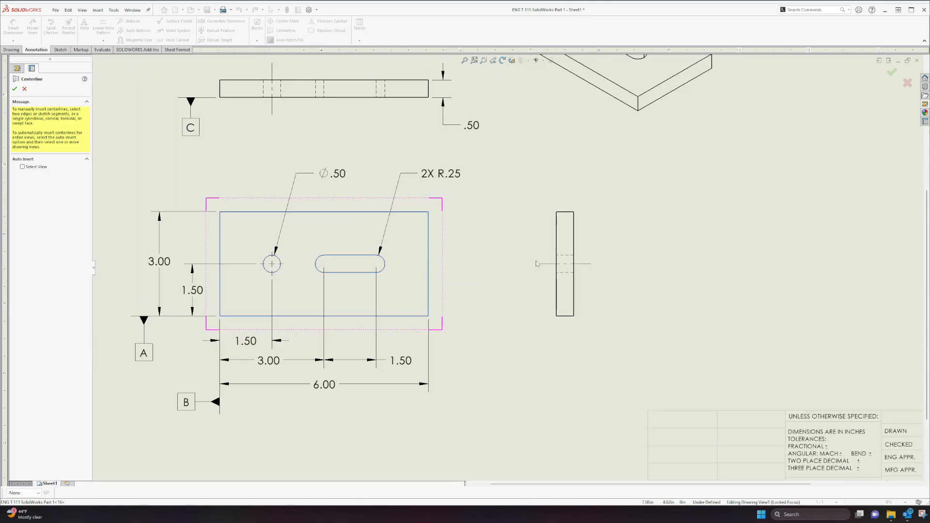
key(Escape)
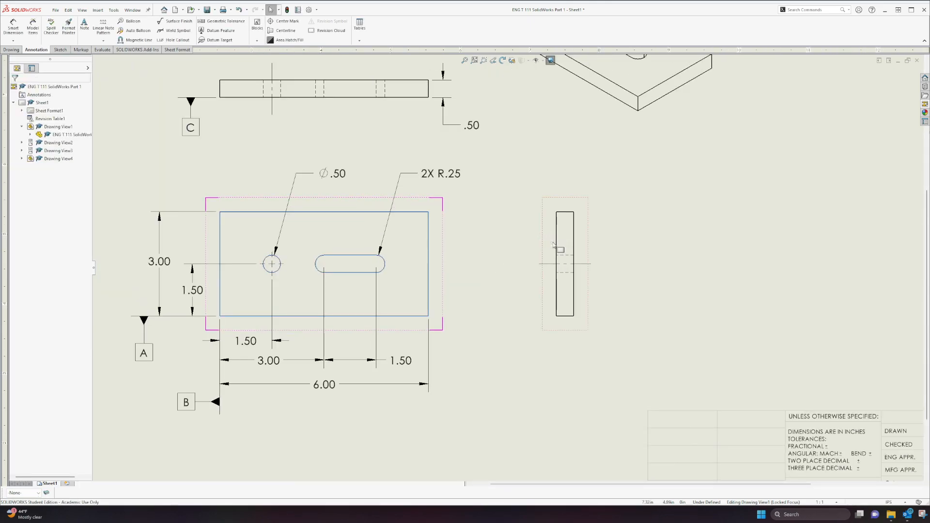
Step: Try a horizontal centerline between the slot's two straight edges in the front view, and remove it
scroll(427, 261, down, 4)
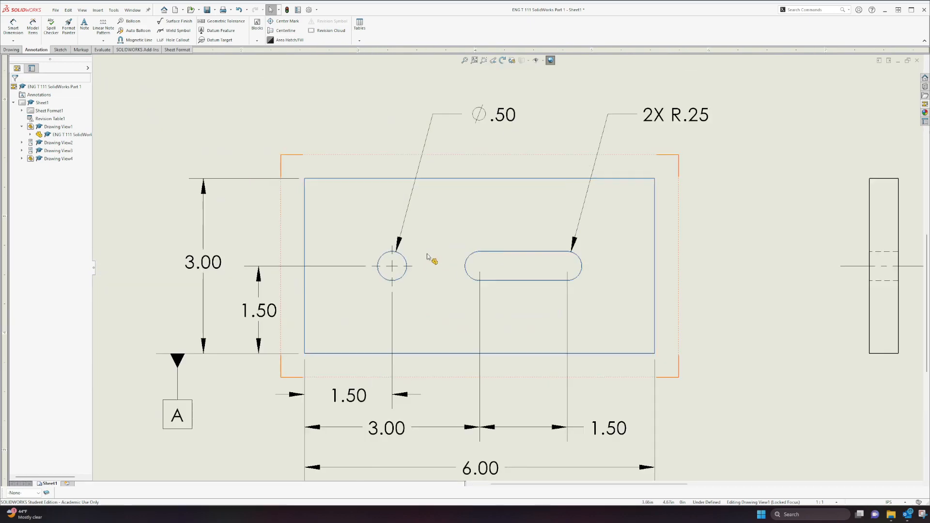
scroll(417, 261, down, 2)
scroll(598, 257, up, 1)
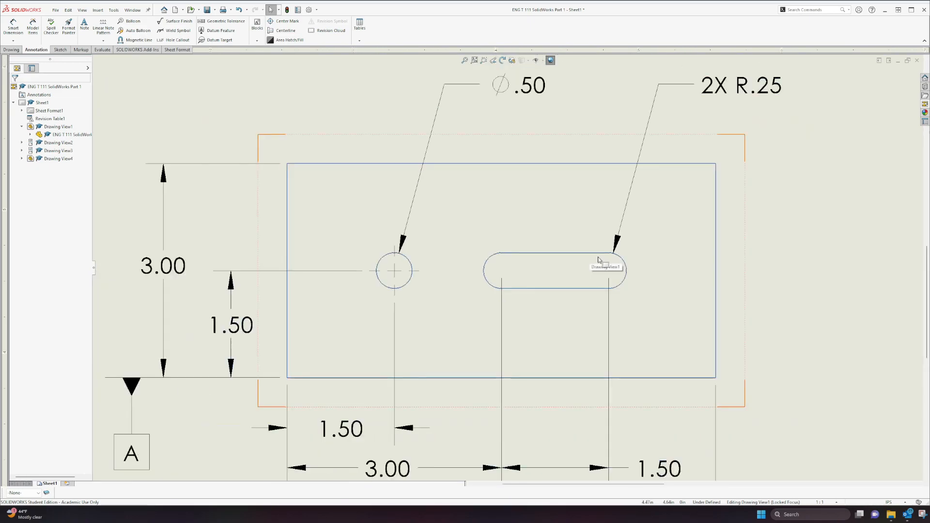
scroll(582, 262, down, 1)
scroll(567, 264, up, 2)
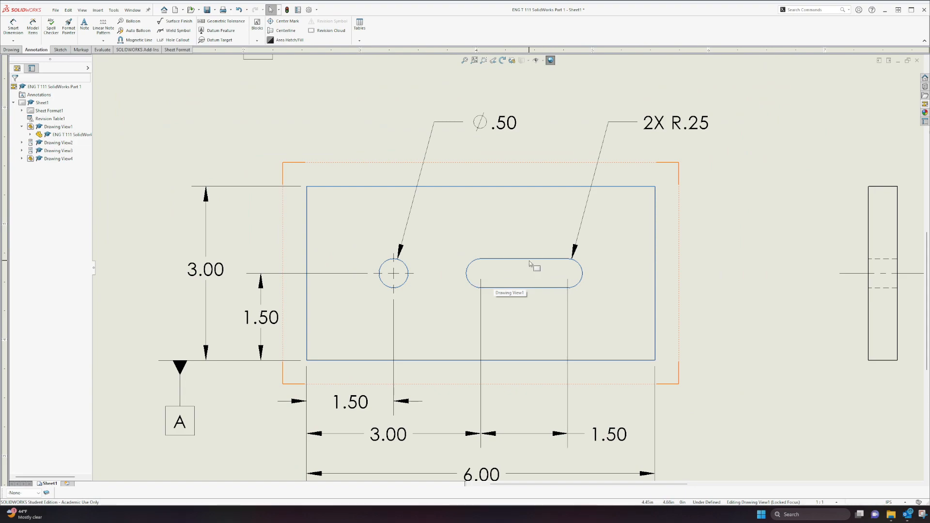
click(281, 31)
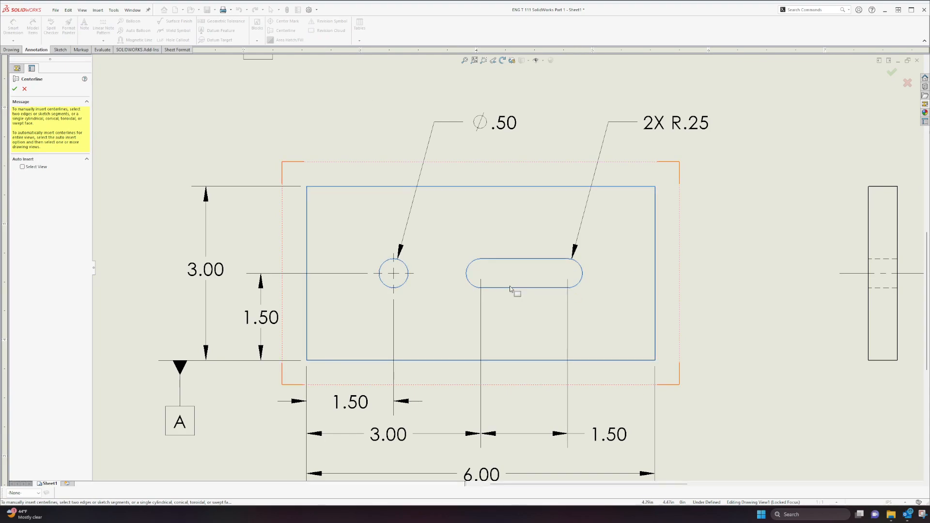
click(523, 262)
click(535, 287)
key(Escape)
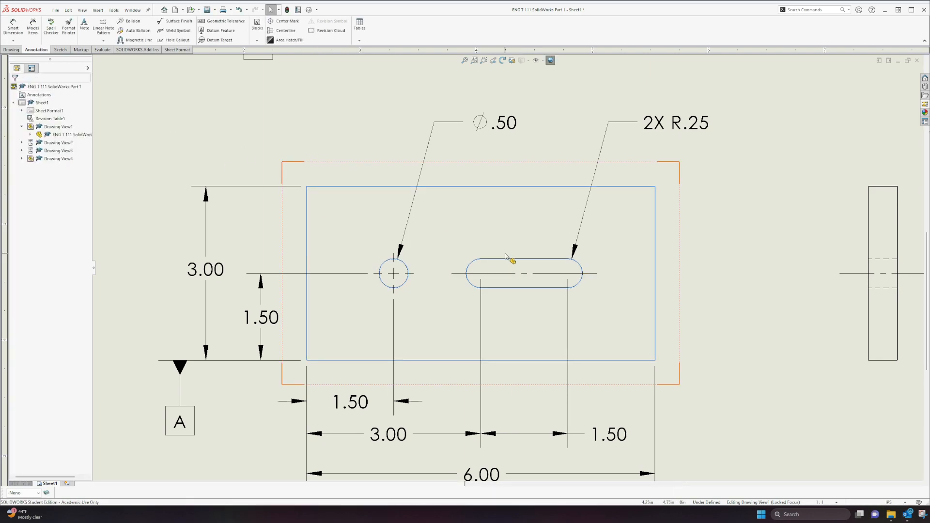
click(560, 274)
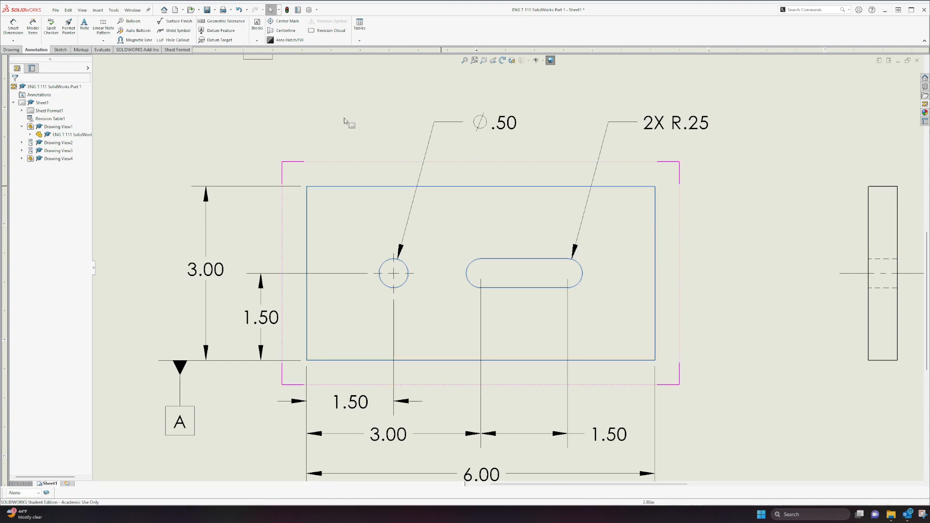
Step: Add a center mark to the slot in the front view using the slot-ends style, marking both arc centers
click(288, 26)
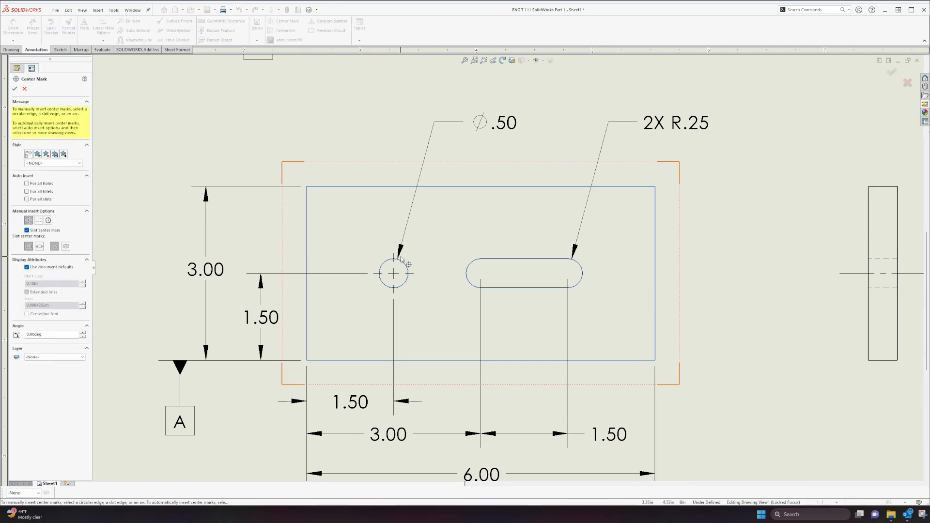
click(467, 272)
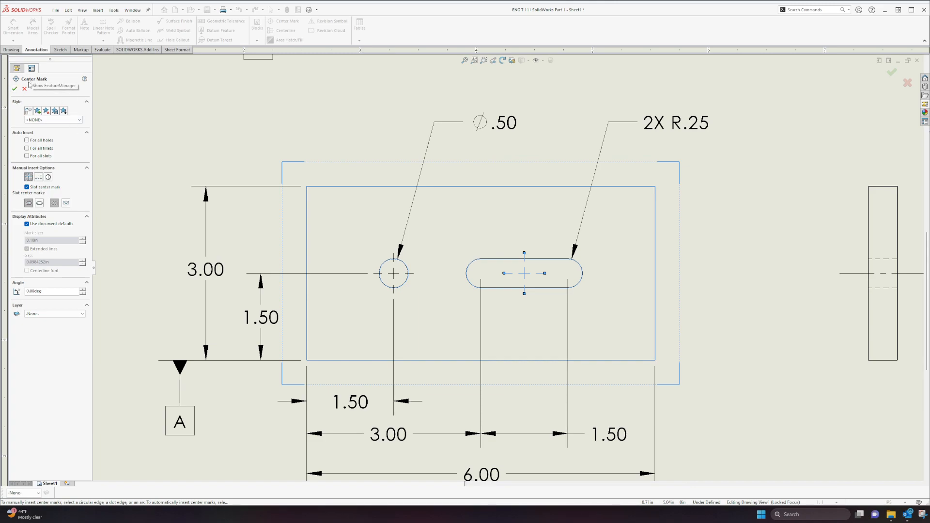
scroll(524, 289, up, 2)
scroll(523, 290, down, 5)
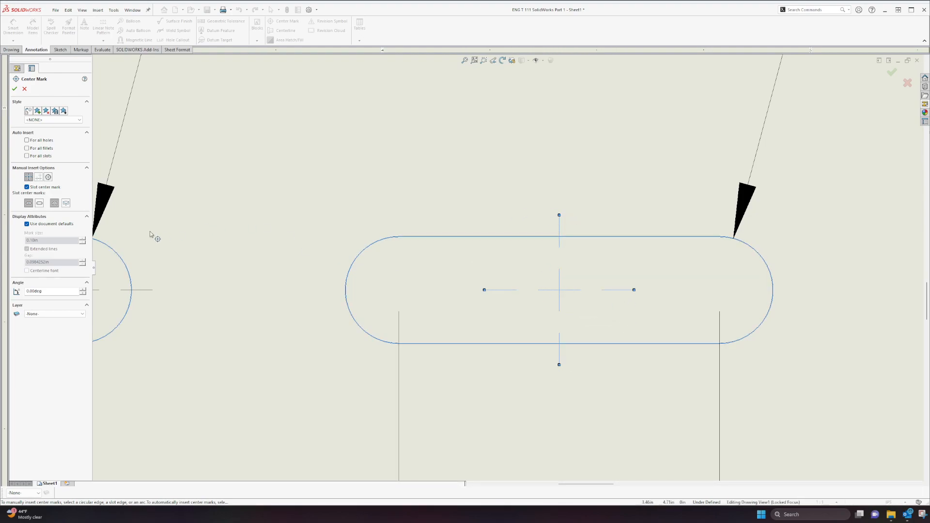
click(40, 204)
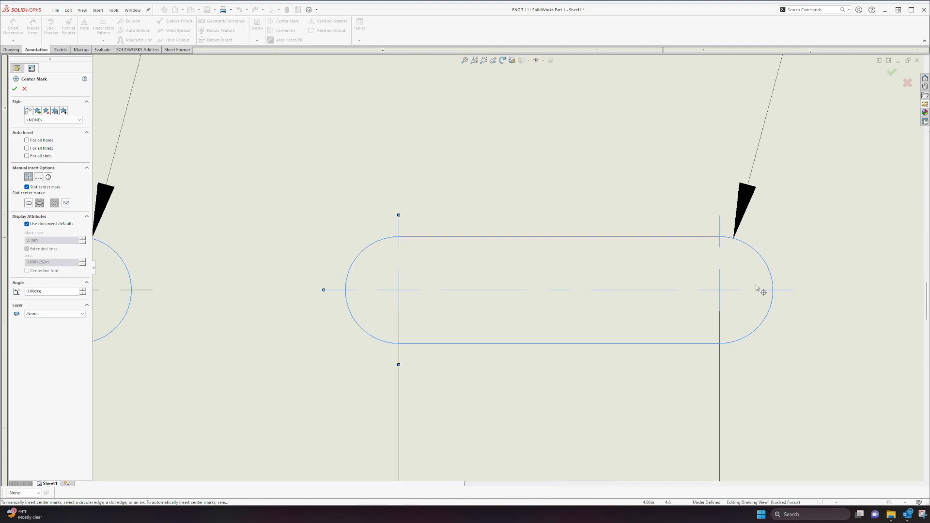
click(759, 260)
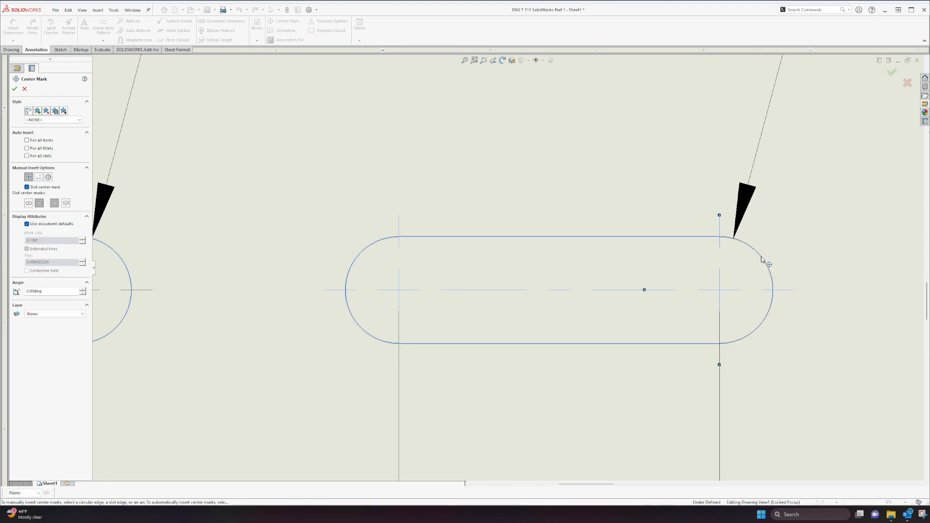
click(375, 245)
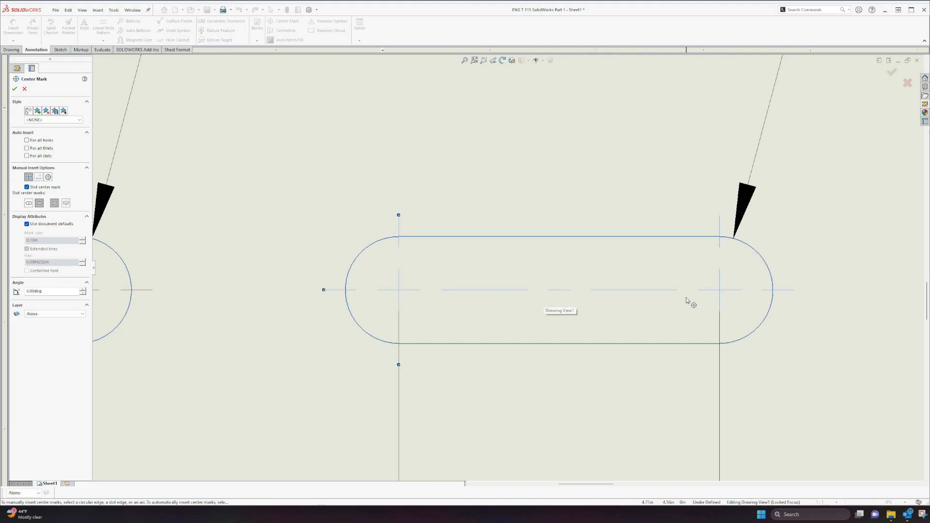
scroll(687, 301, up, 6)
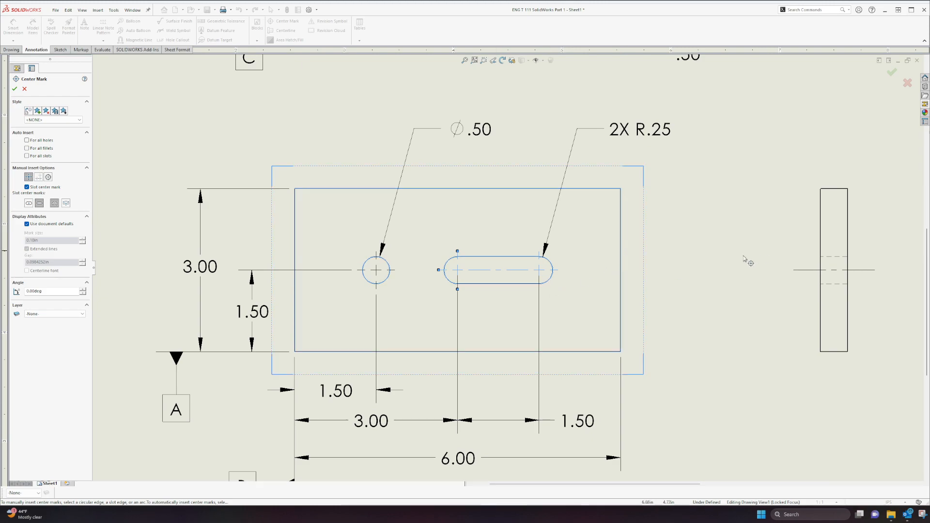
scroll(426, 325, down, 4)
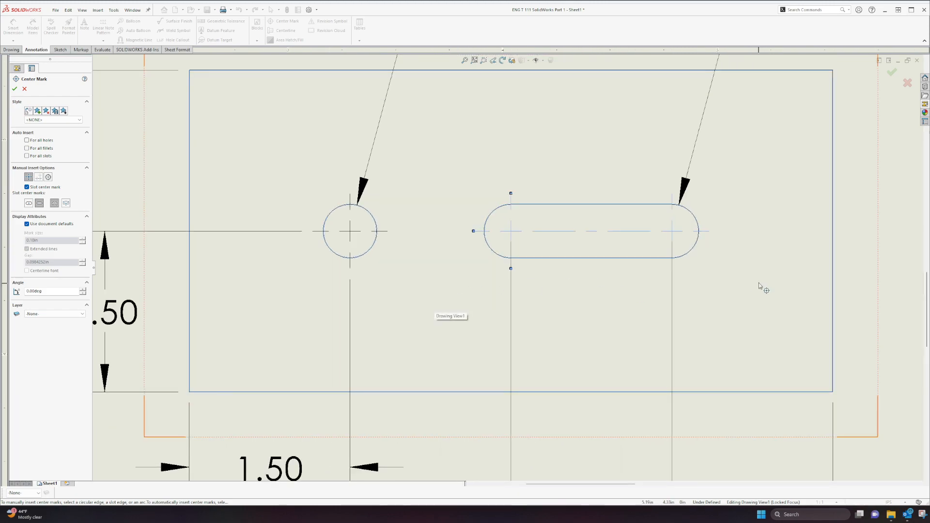
key(Return)
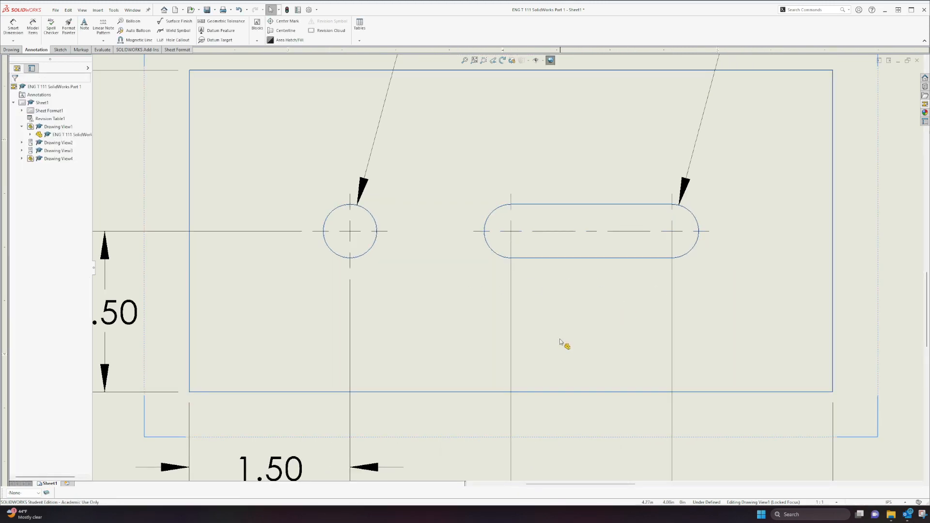
Step: Examine the hole and slot center marks and where the dimension extension lines meet them in the front view
scroll(371, 289, down, 1)
scroll(365, 285, up, 1)
scroll(388, 255, down, 3)
scroll(504, 264, up, 2)
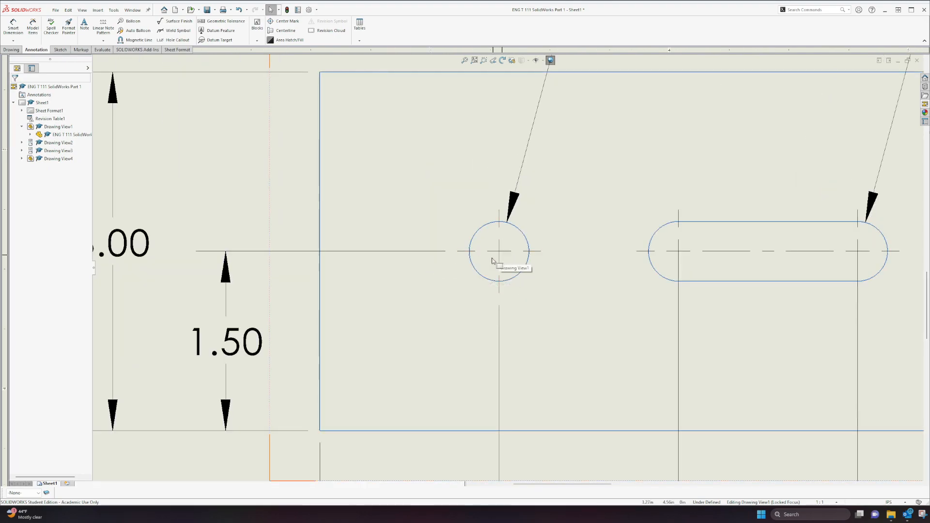
scroll(497, 317, down, 2)
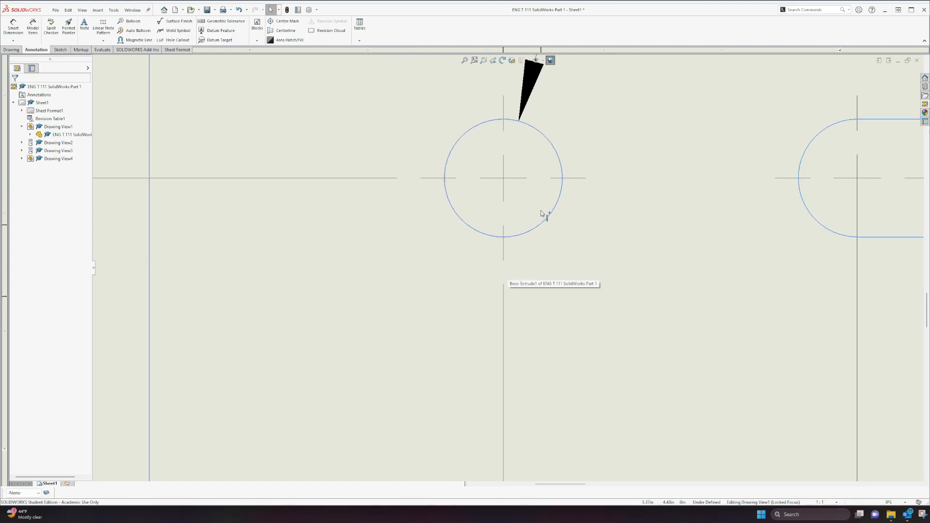
scroll(506, 189, up, 2)
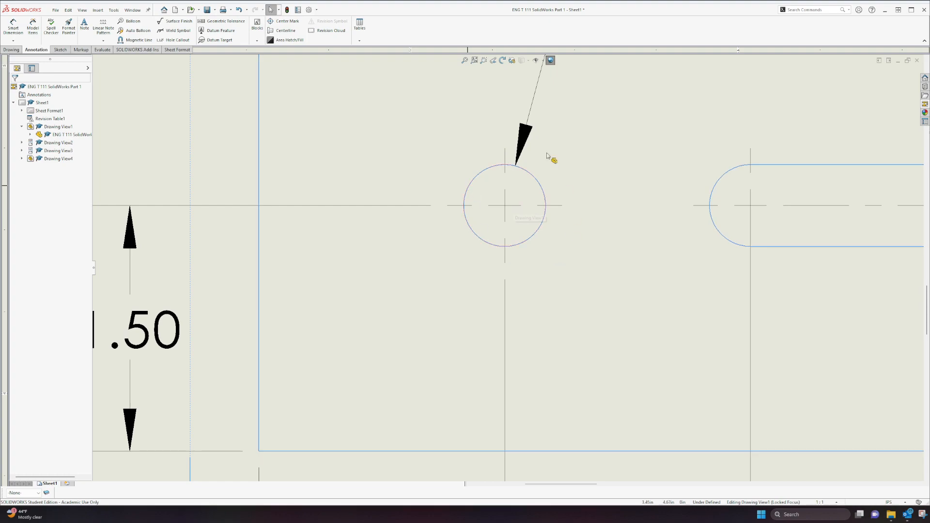
scroll(592, 235, up, 3)
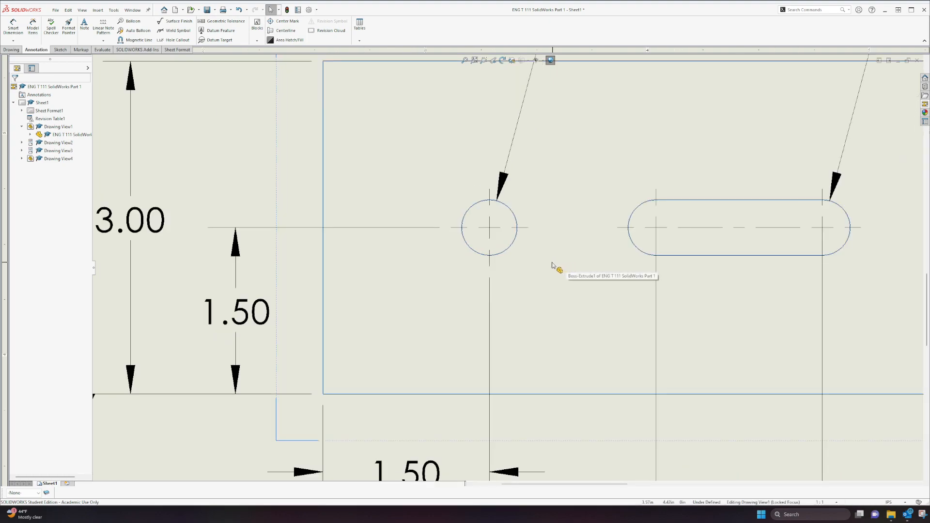
scroll(693, 271, down, 3)
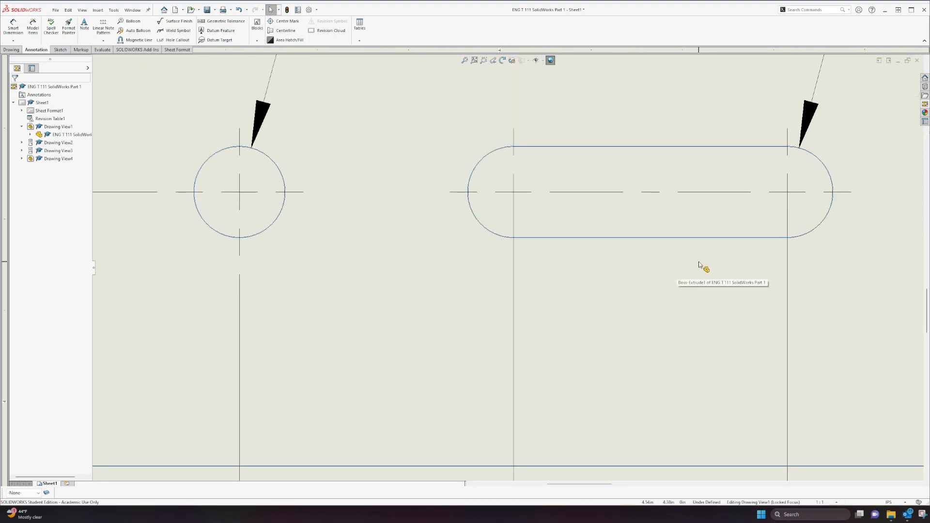
scroll(700, 265, down, 1)
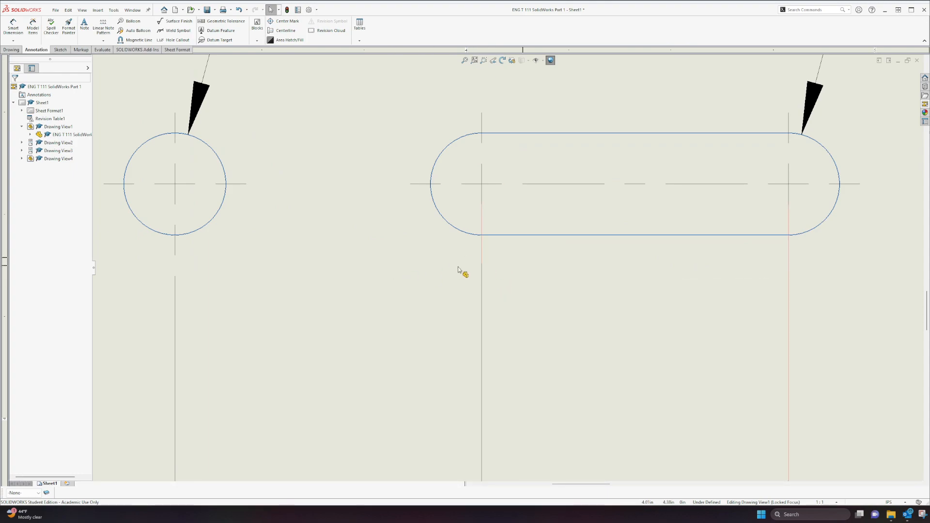
Step: Pull the left extension line end of the slot's 1.50 dimension down below the slot, leaving a gap from the center mark
click(548, 353)
click(482, 345)
scroll(596, 376, down, 3)
scroll(599, 371, up, 8)
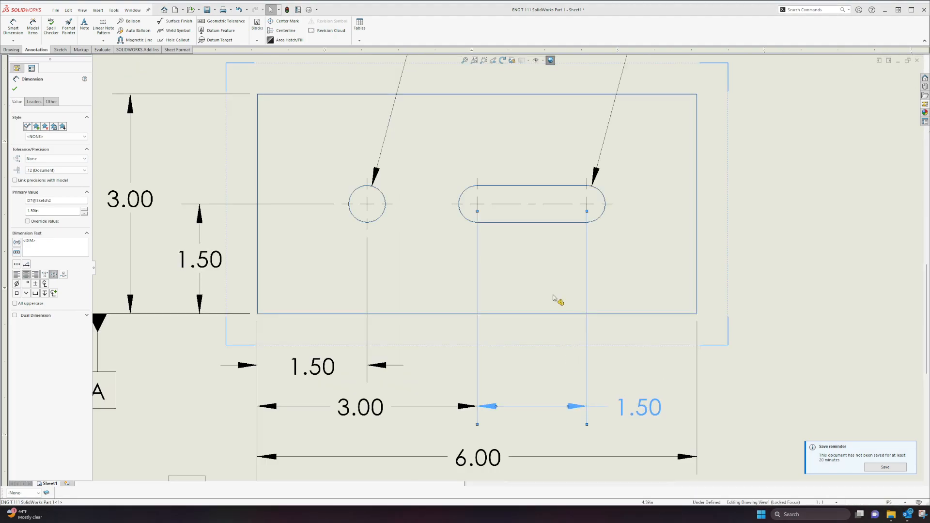
scroll(522, 217, down, 2)
scroll(522, 216, down, 2)
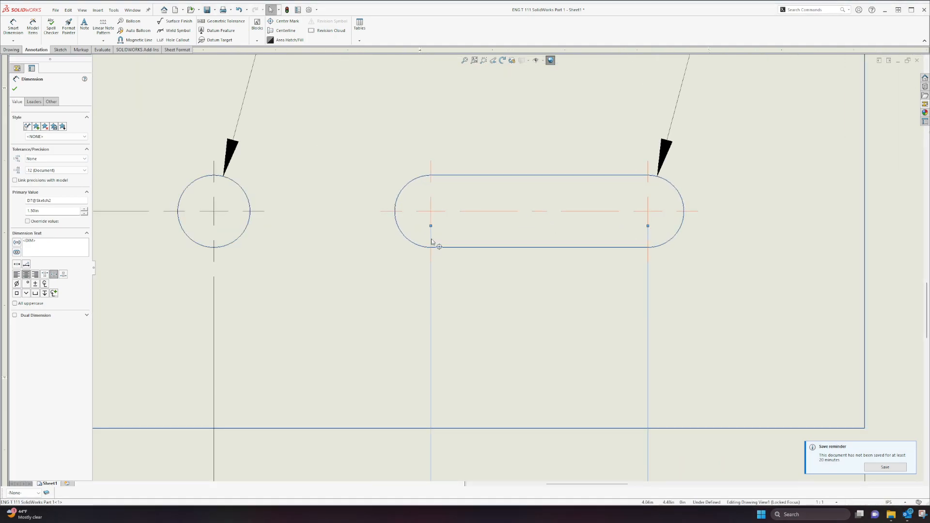
drag(431, 227, 431, 226)
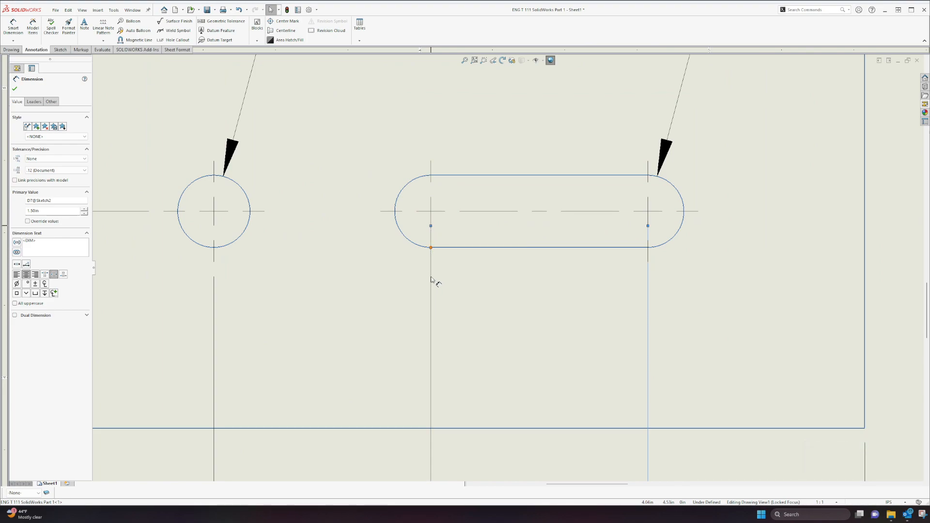
drag(430, 284, 431, 285)
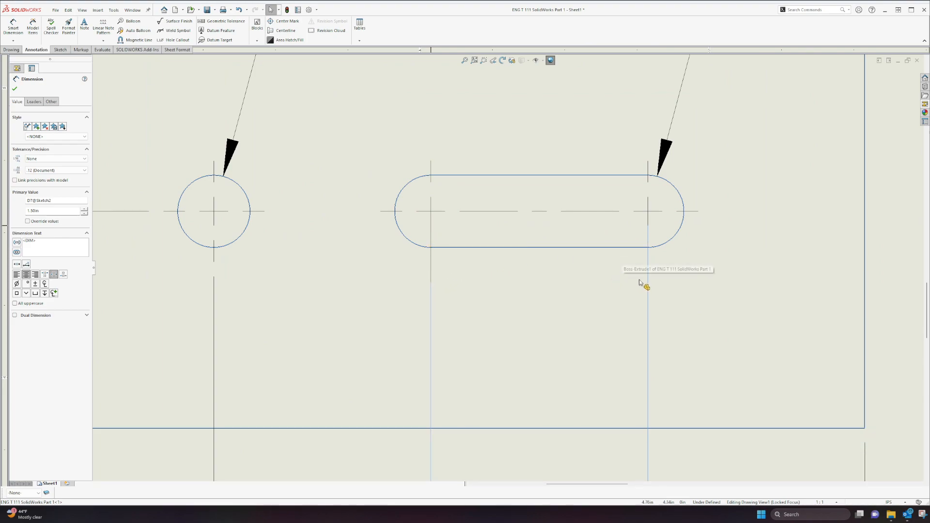
Step: Pull the right extension line end of the slot's 1.50 dimension below the slot and even up both ends just beneath the center marks
click(648, 294)
drag(649, 226, 652, 291)
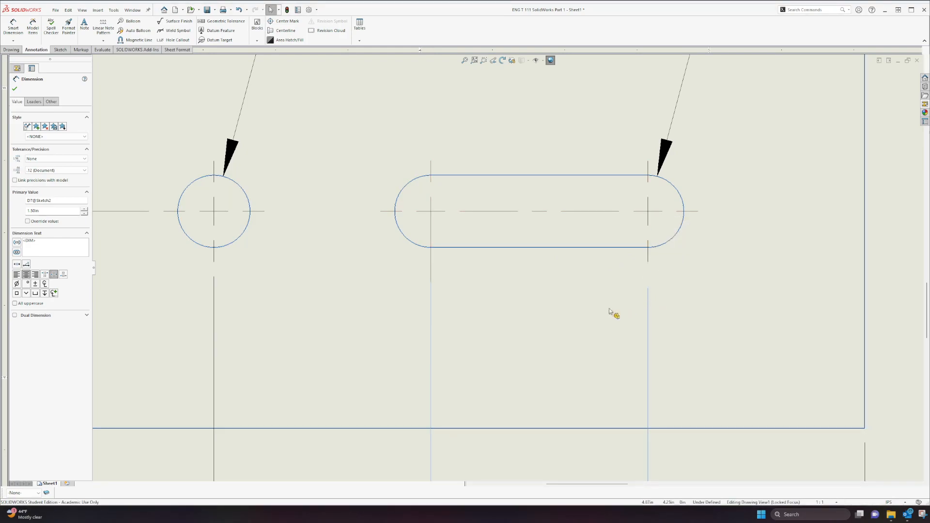
click(646, 291)
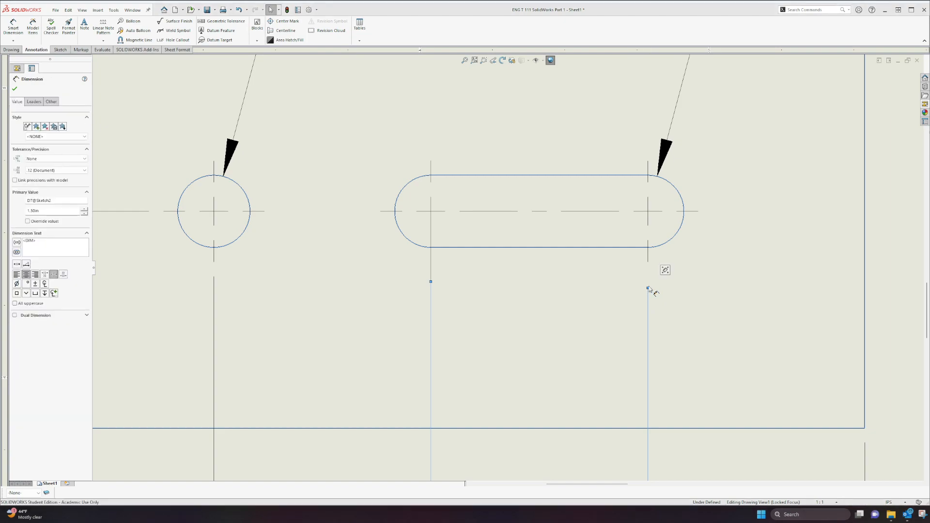
drag(649, 288, 648, 287)
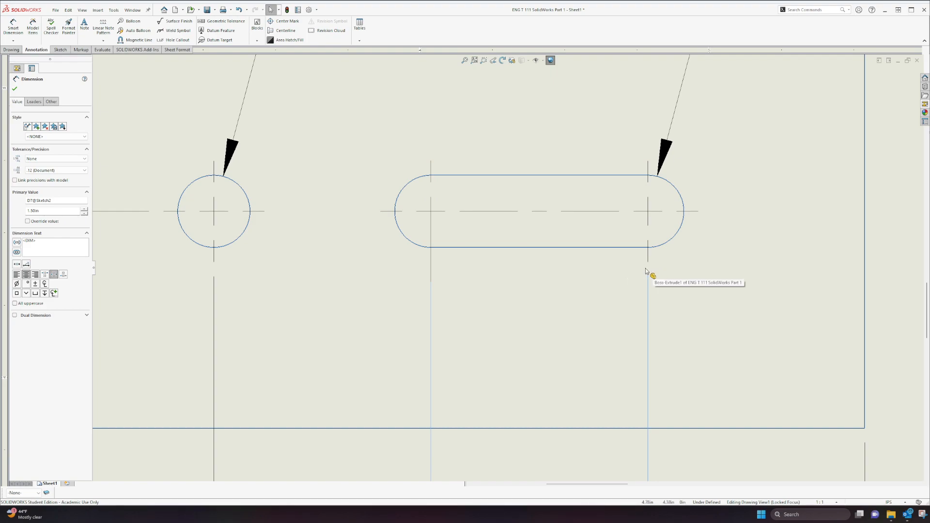
click(432, 291)
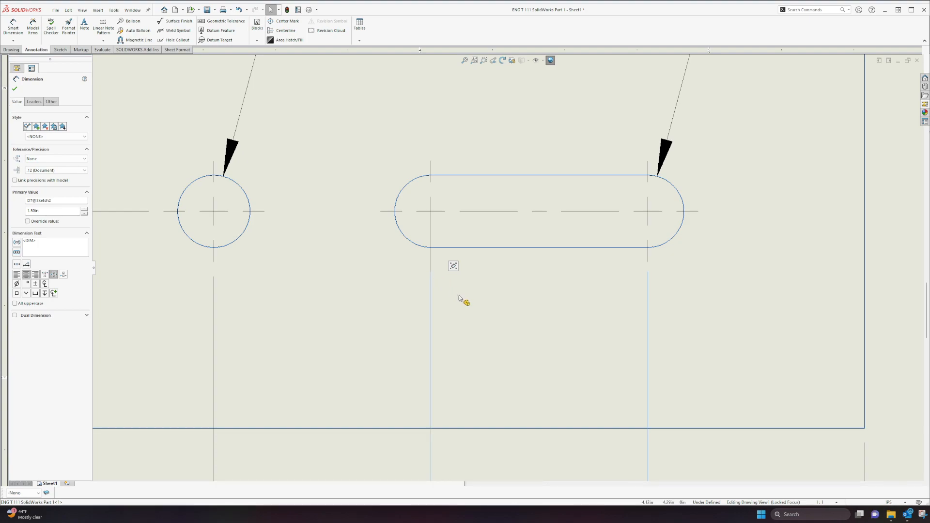
Step: Examine the center mark and extension lines at the slot's left arc to identify which line still crosses the gap
scroll(475, 290, down, 5)
scroll(488, 293, up, 4)
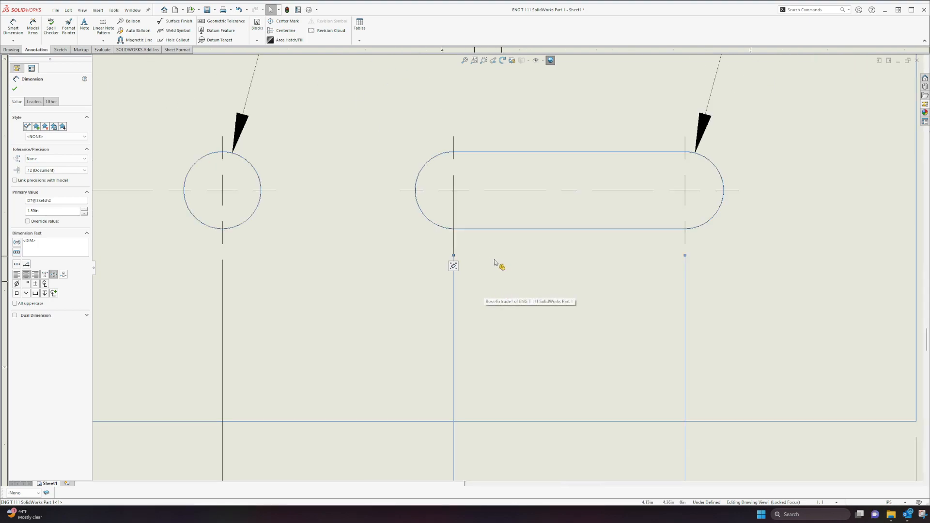
scroll(488, 262, down, 5)
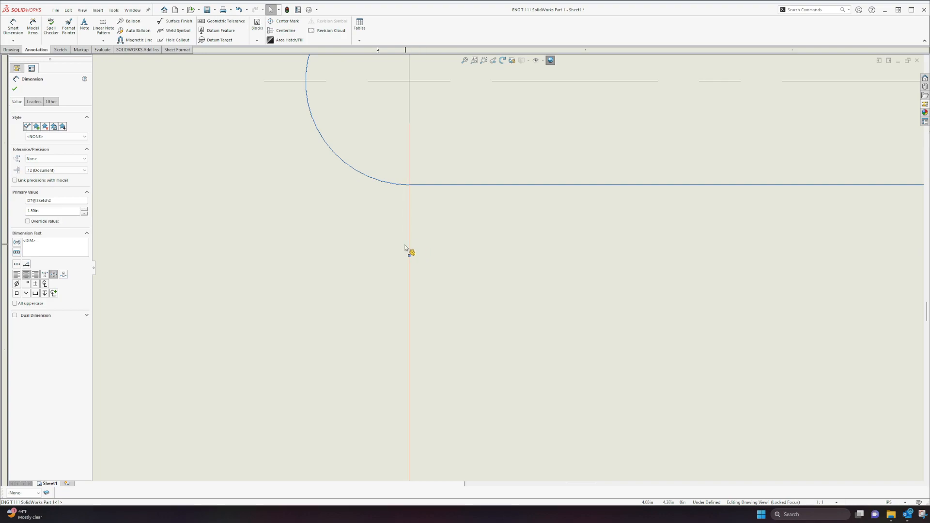
scroll(475, 252, up, 8)
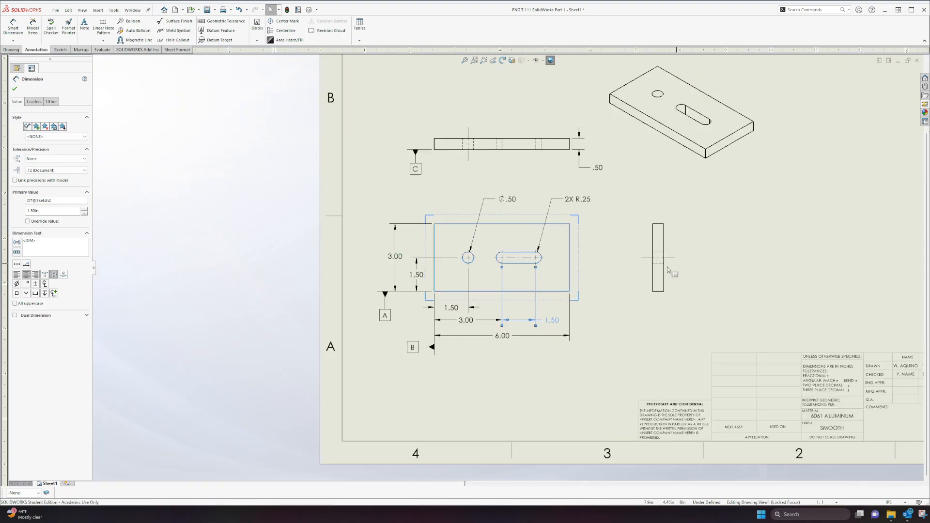
click(609, 301)
click(658, 271)
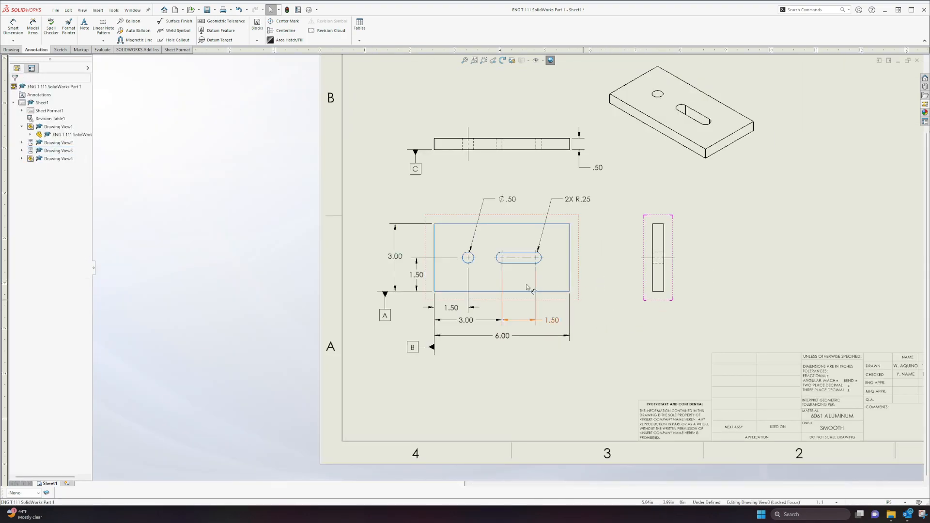
scroll(495, 280, up, 2)
scroll(495, 279, down, 6)
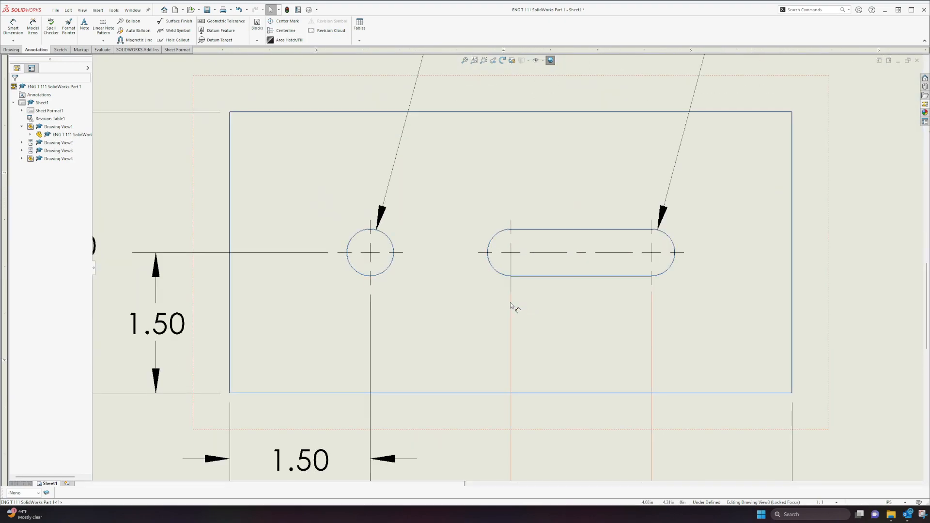
click(511, 305)
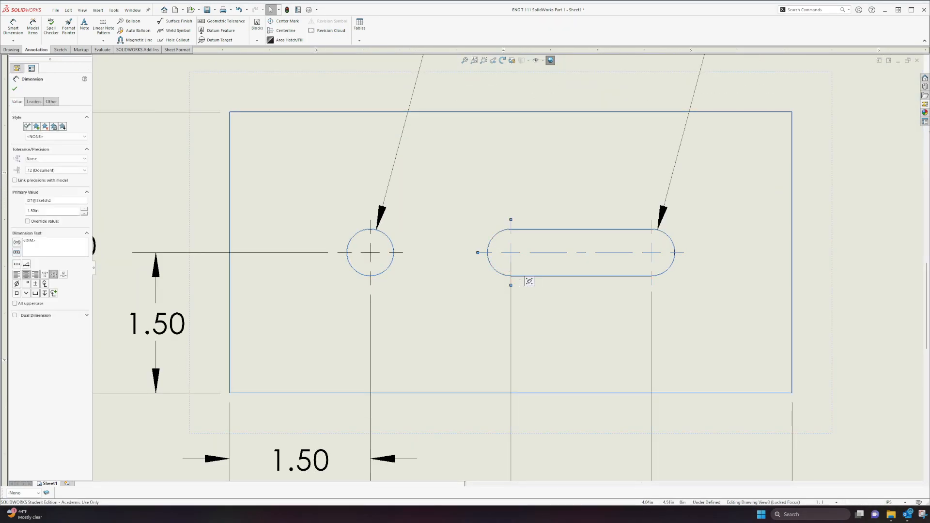
click(510, 284)
click(512, 296)
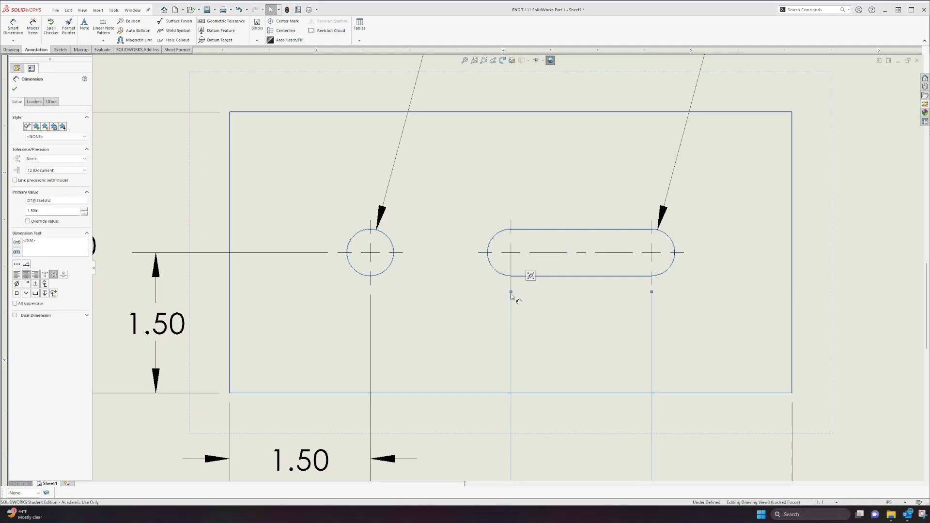
click(511, 283)
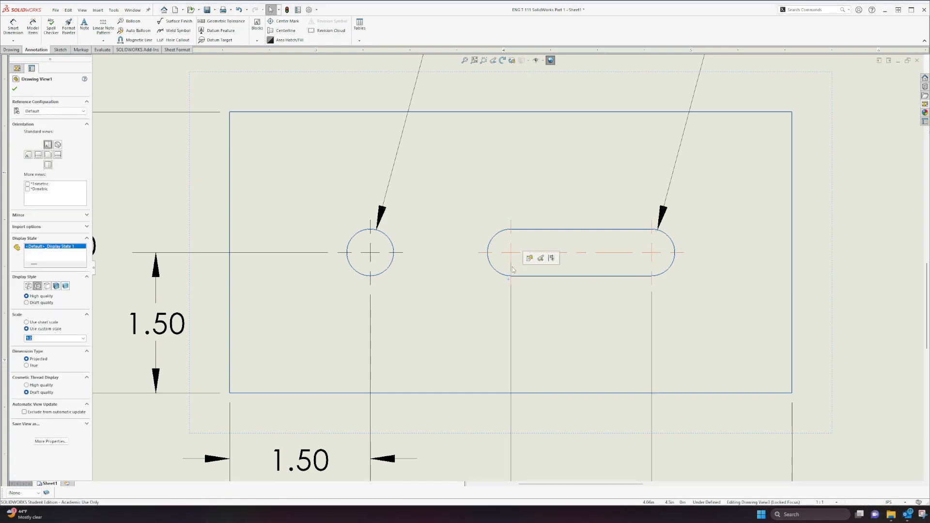
click(826, 348)
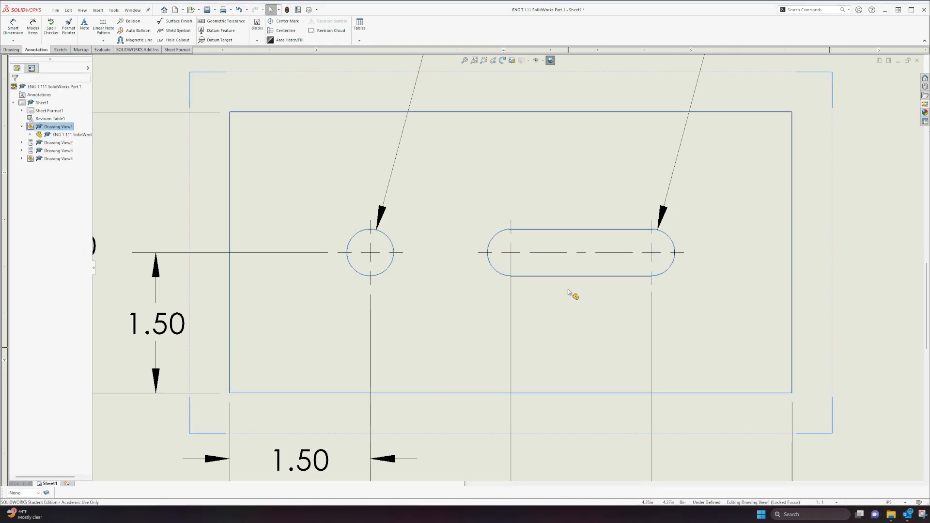
click(516, 264)
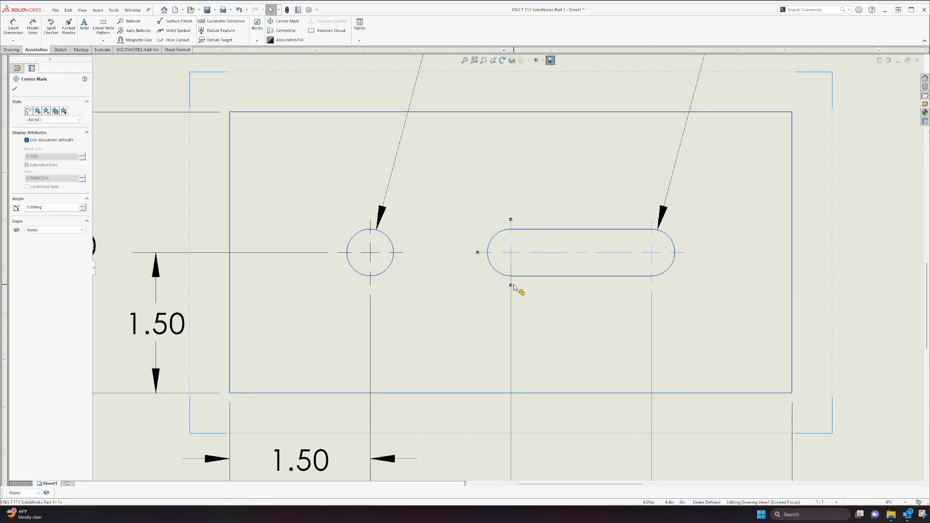
Step: Try pulling the left extension line end of the slot's 1.50 dimension farther down, and move it back
click(510, 292)
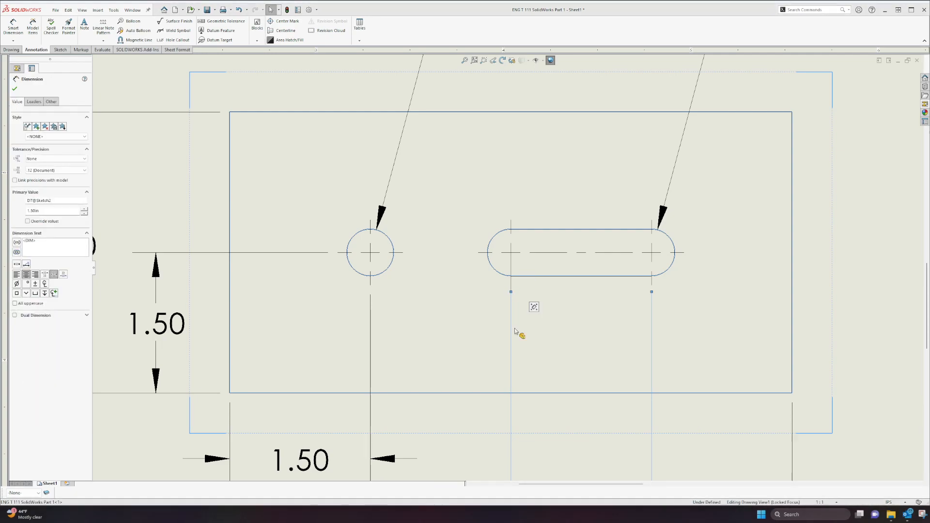
click(568, 285)
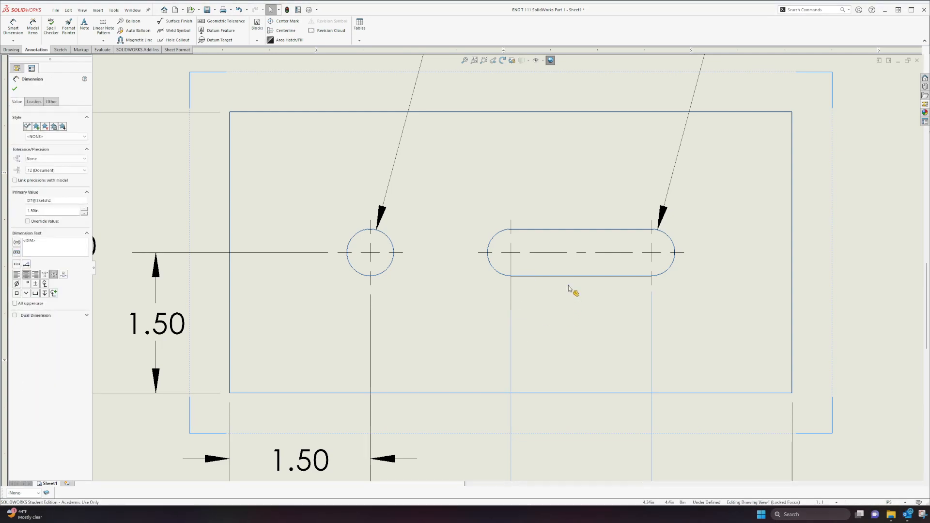
click(511, 311)
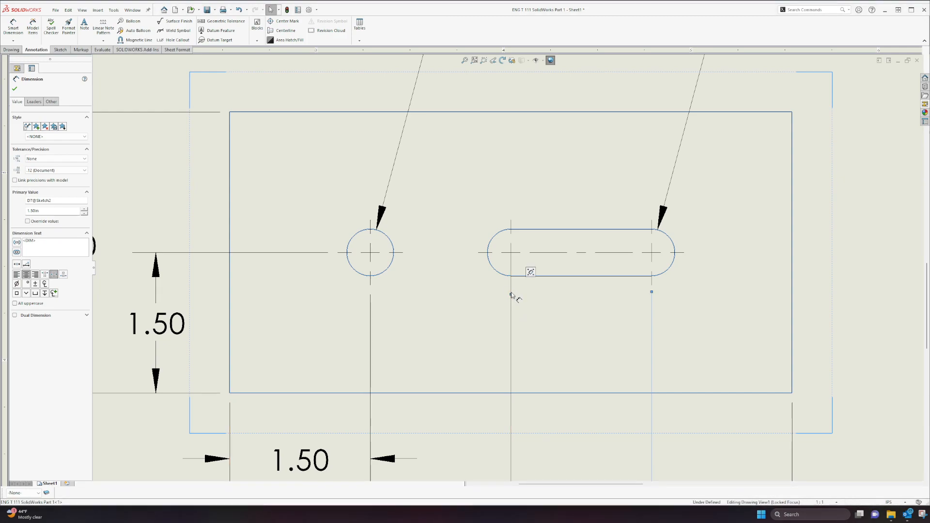
click(568, 307)
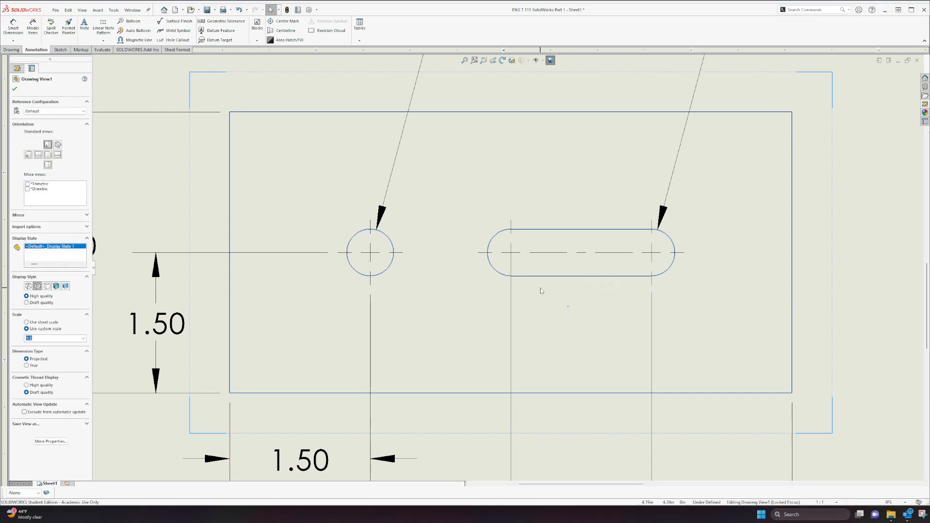
Step: Delete the slot's center mark and pull the uncovered extension line end of the 3.00 dimension down below the slot
click(513, 287)
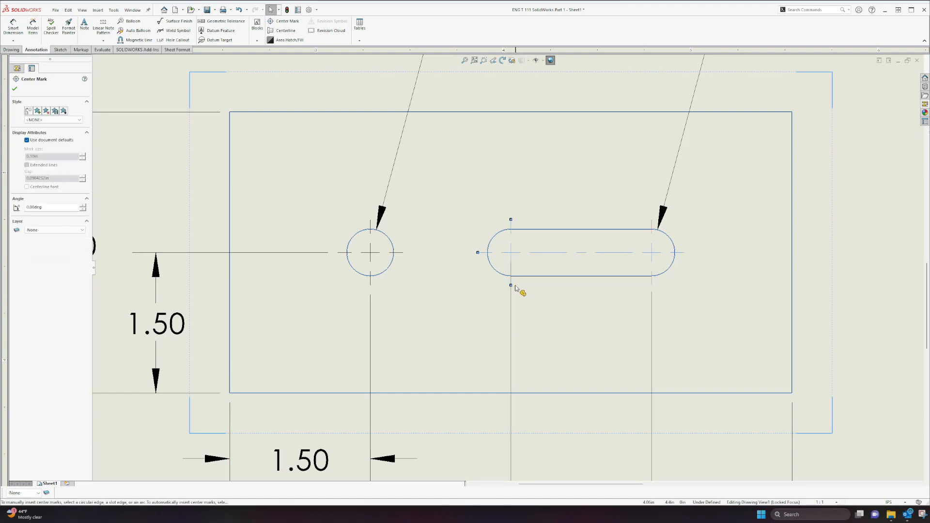
click(534, 301)
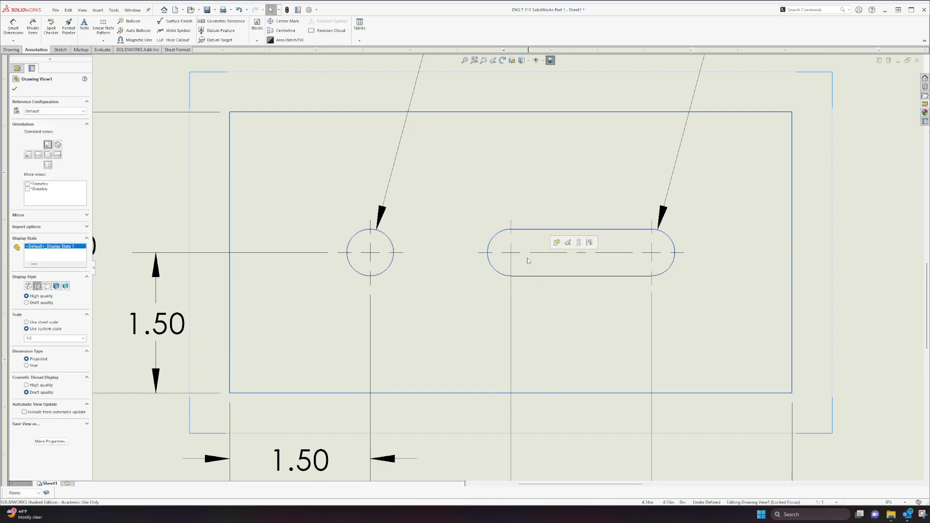
click(510, 256)
key(Escape)
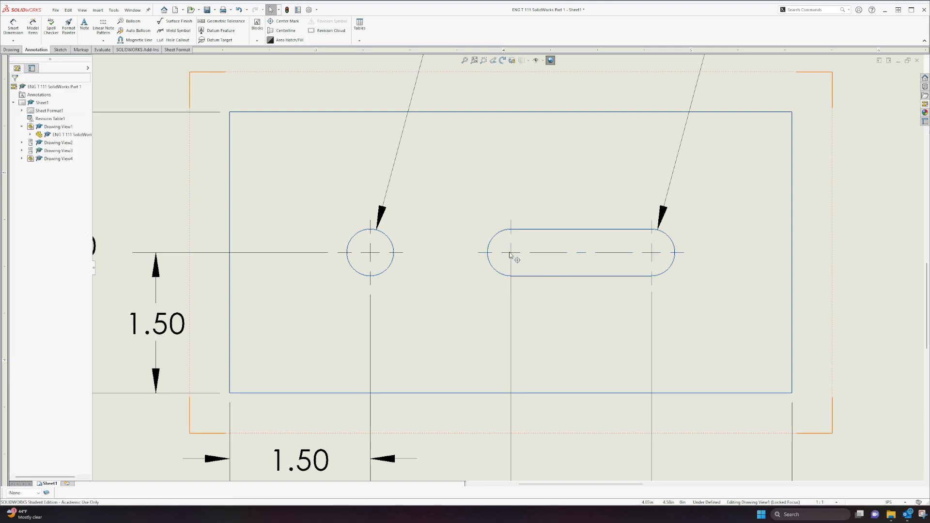
click(512, 260)
key(Delete)
click(511, 274)
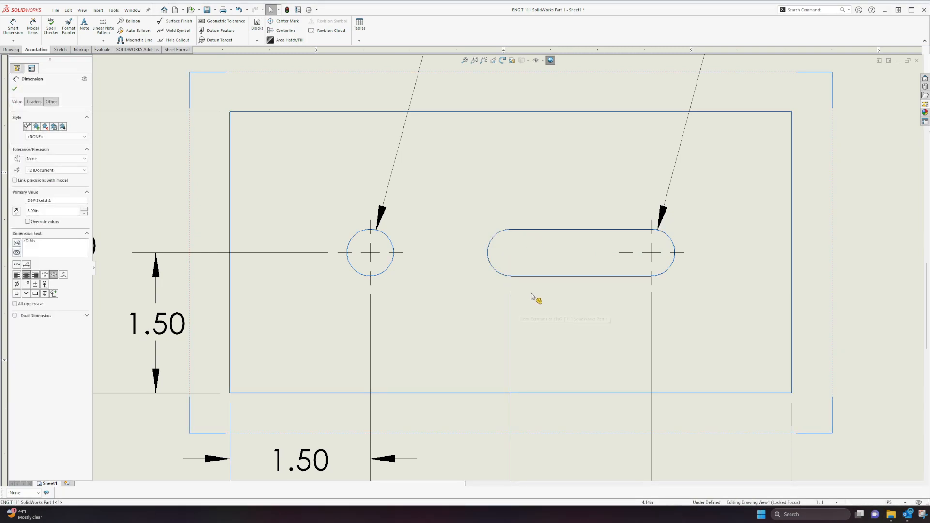
click(571, 307)
Step: Add a center mark to the slot in the front view again, using the slot-ends style
click(283, 21)
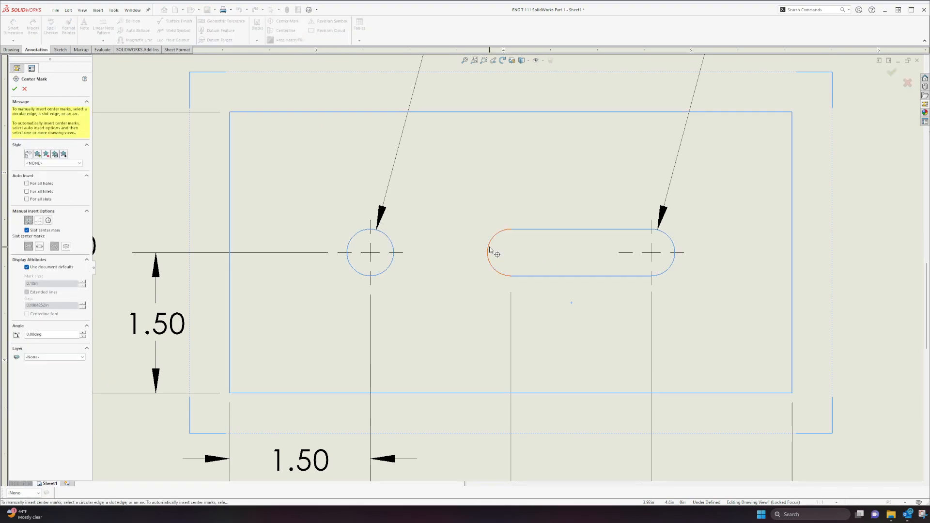
click(489, 249)
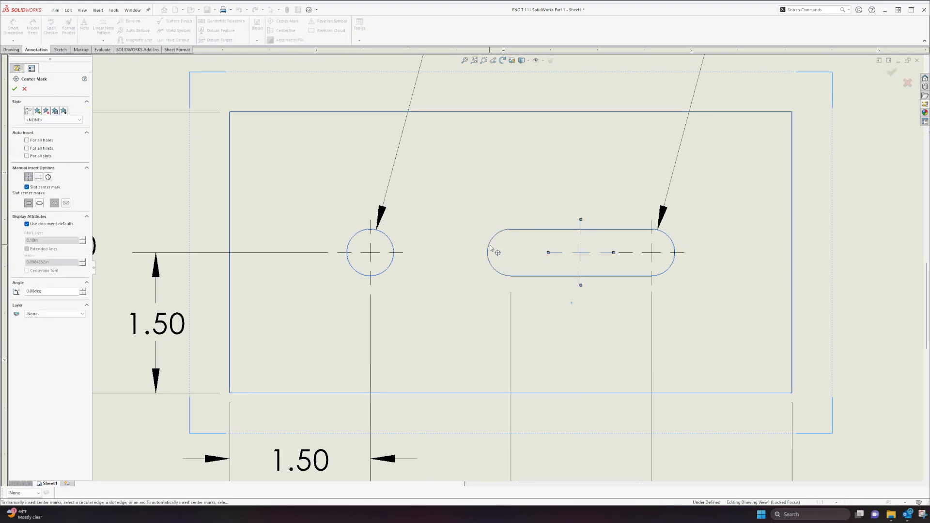
click(40, 204)
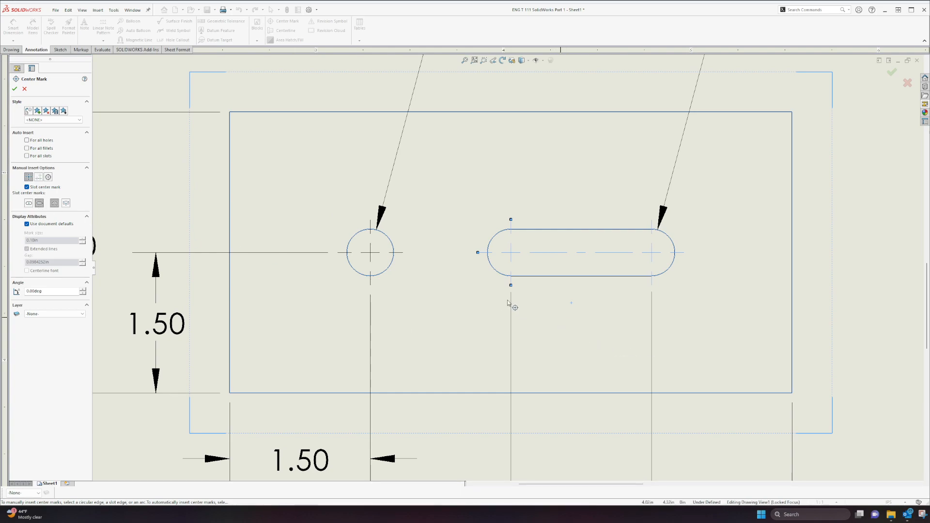
click(15, 89)
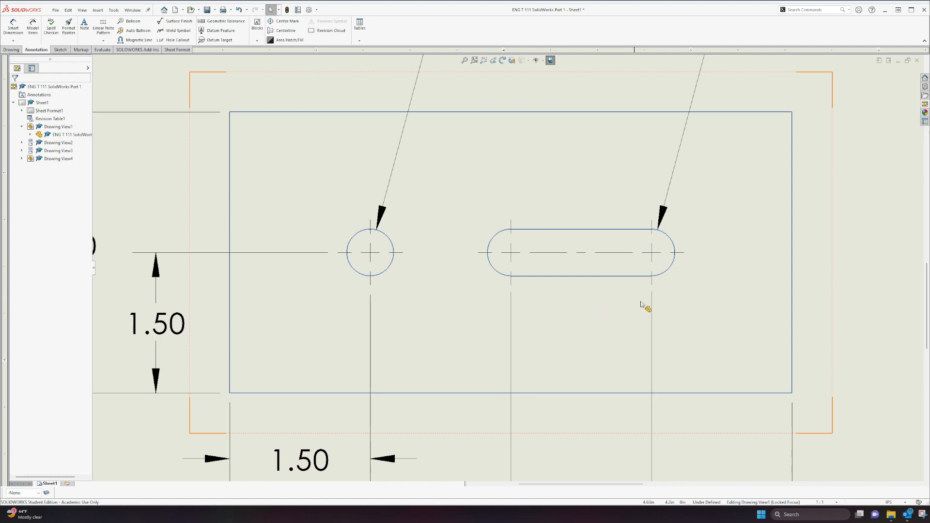
Step: Check the gap below the slot's left center mark up close and review all views on the sheet
click(511, 298)
scroll(569, 289, down, 3)
scroll(650, 285, up, 6)
scroll(655, 283, up, 5)
click(596, 269)
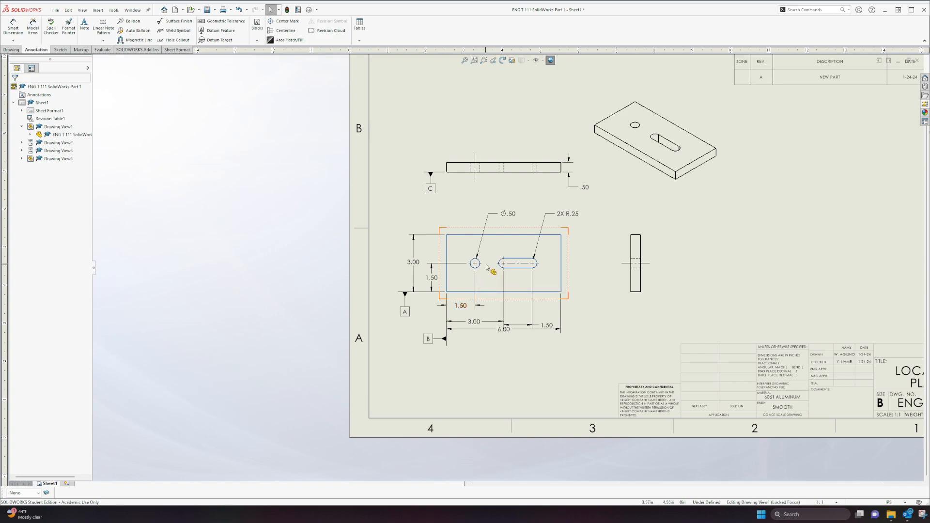
click(468, 137)
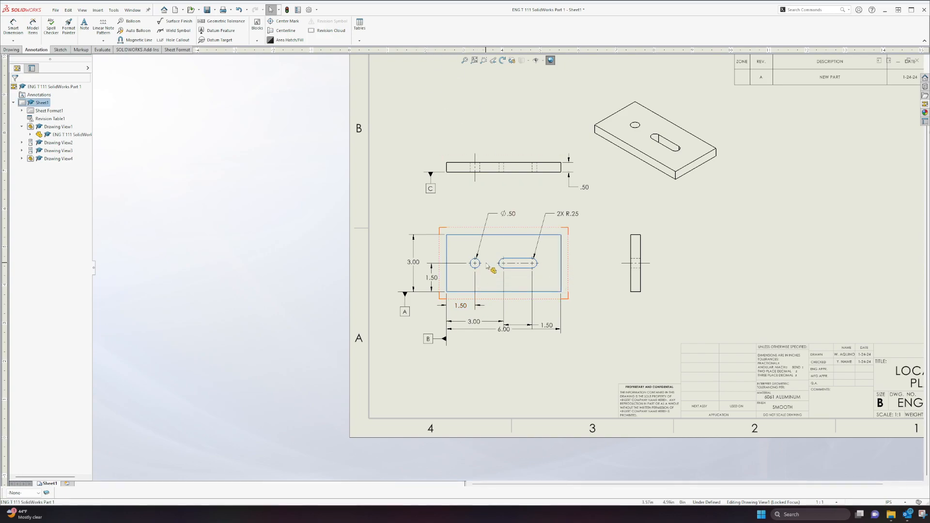